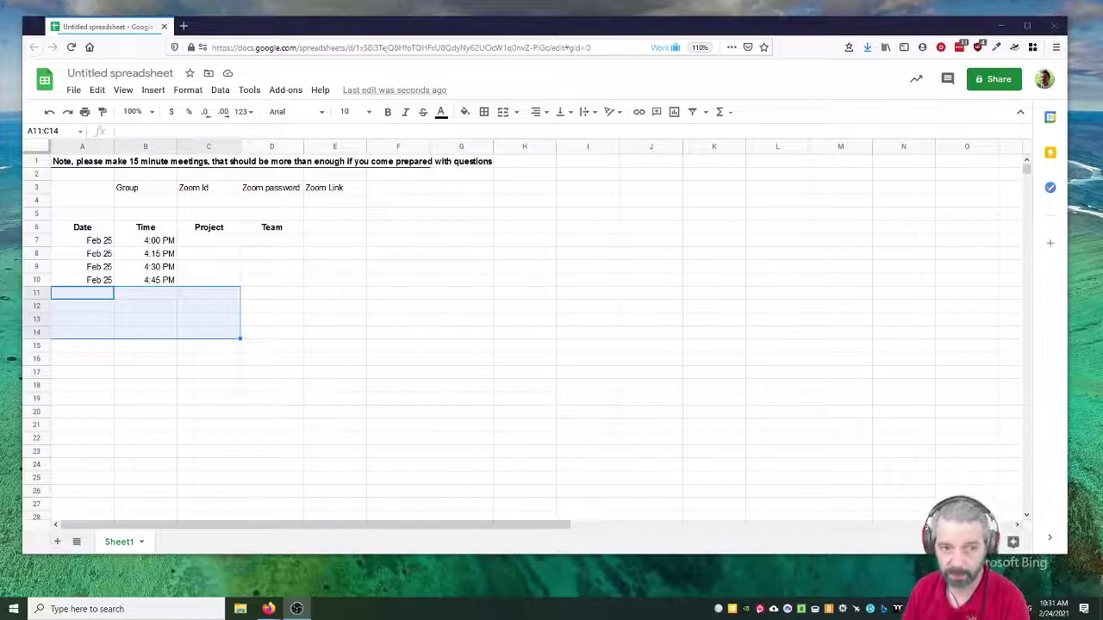
Insert one blank row below row 4, pushing the Date/Time table down to row 7.
left_click(145, 201)
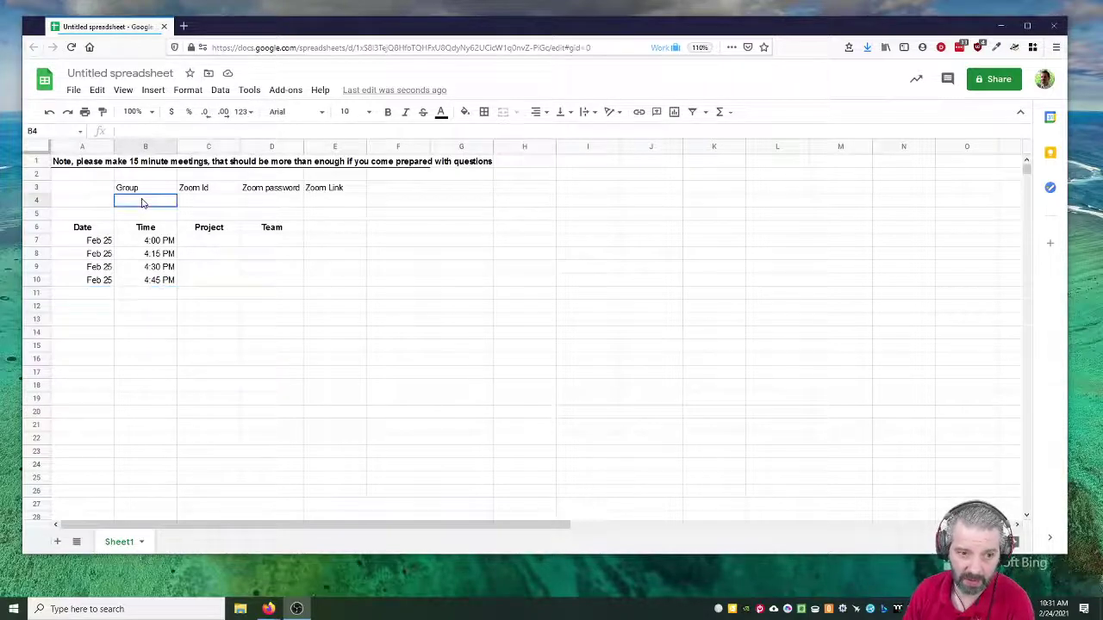
right_click(38, 202)
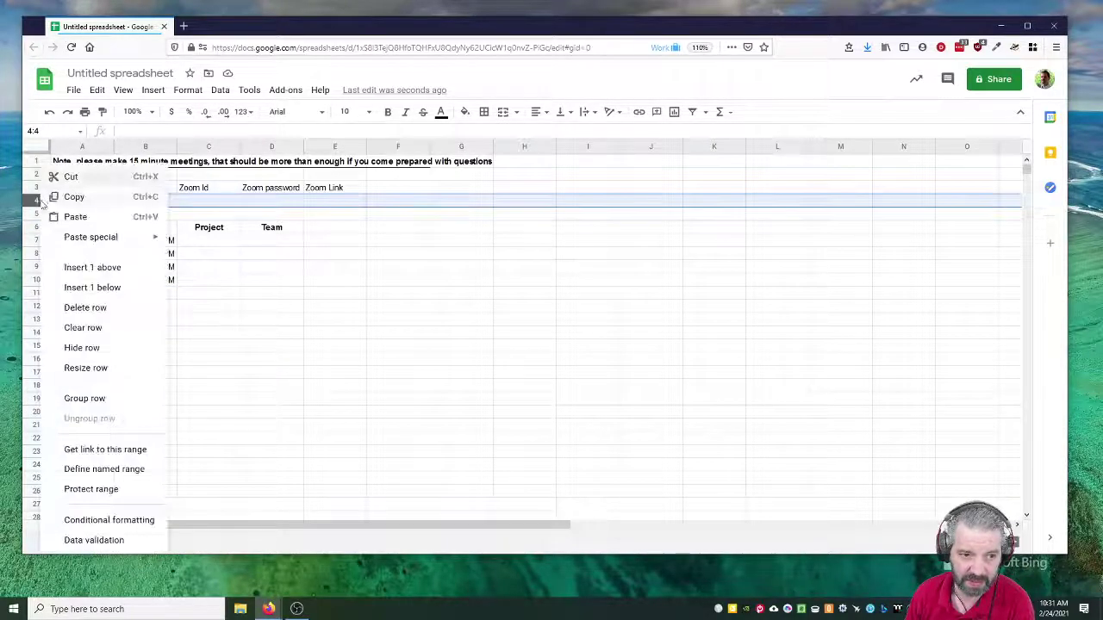
left_click(83, 268)
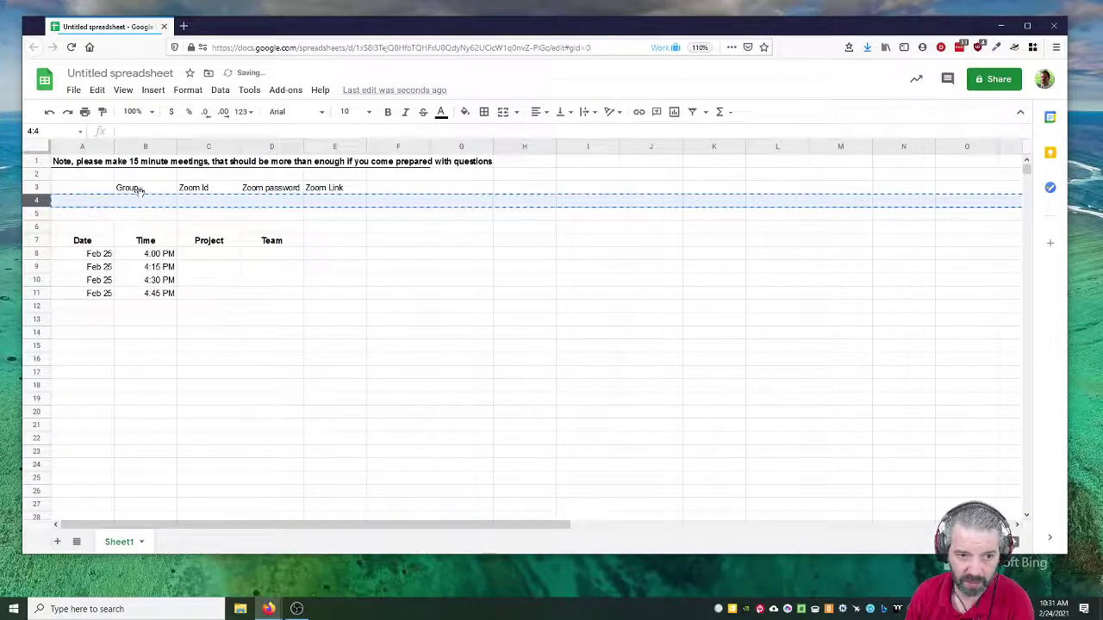
left_click(143, 201)
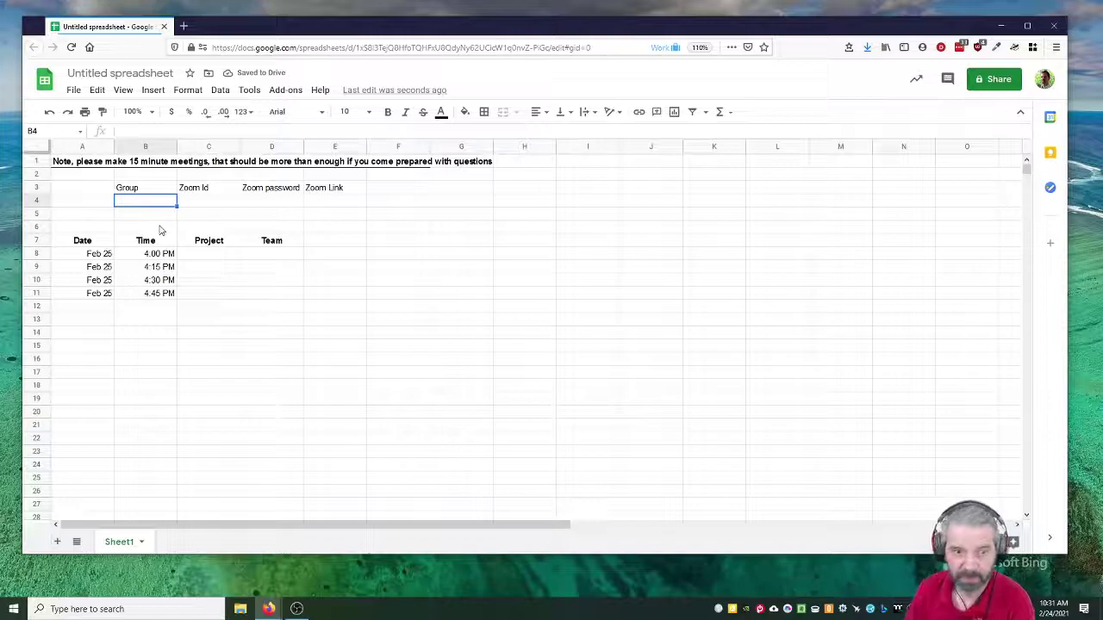
Rename the Group heading in B3 to Project and list Petroleros and Aguilas below it.
key("Right")
key("Up")
key("Left")
type("x")
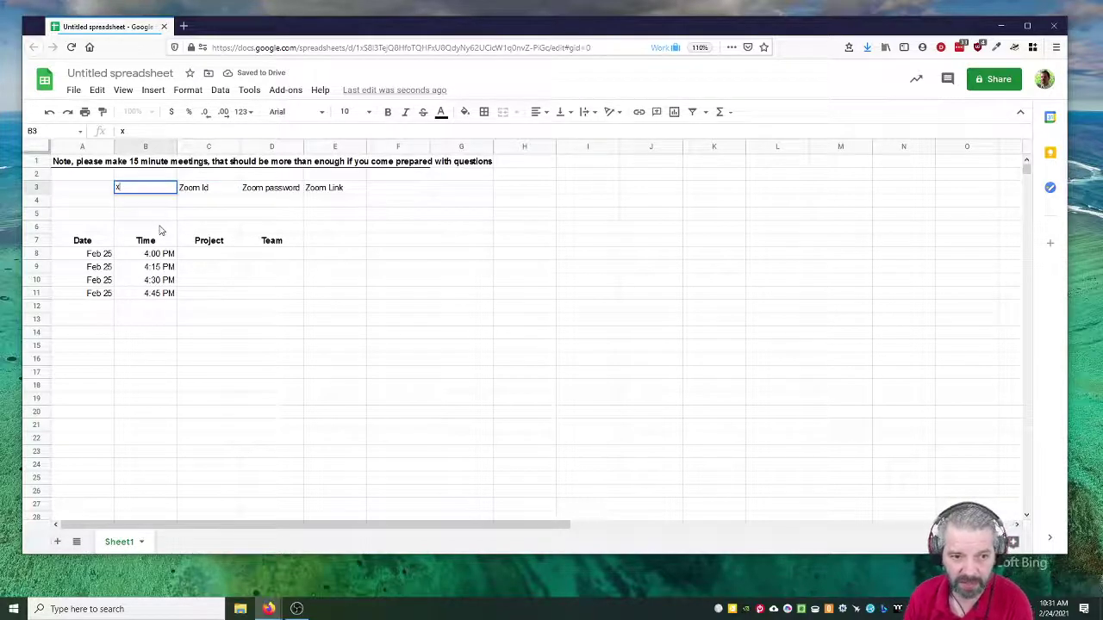
key("BackSpace")
type("Projec")
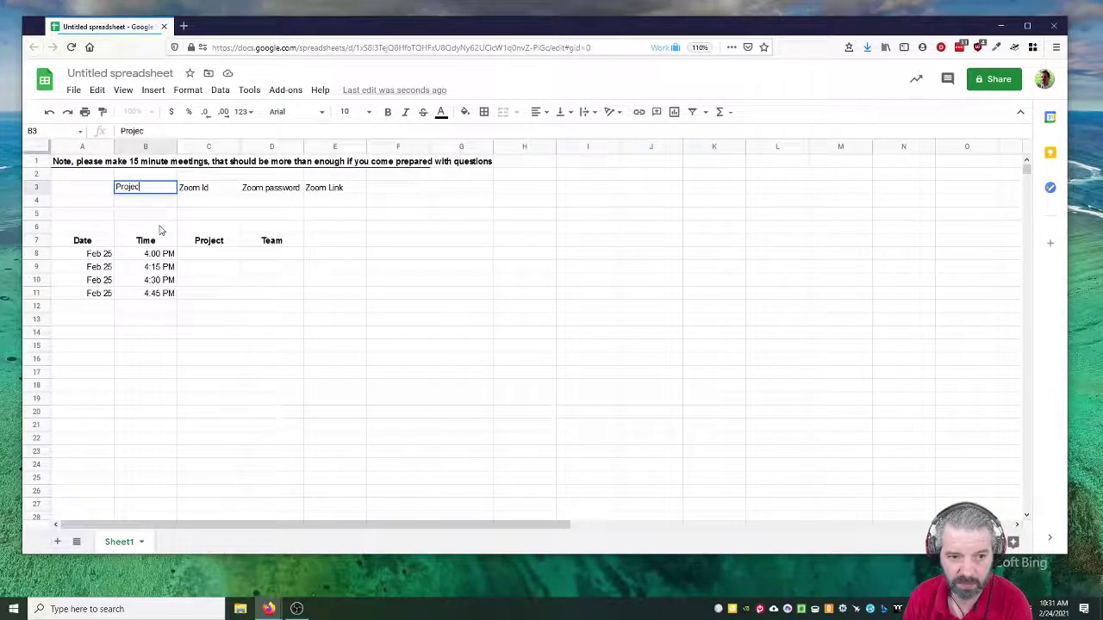
type("t")
key("Return")
type("Petr")
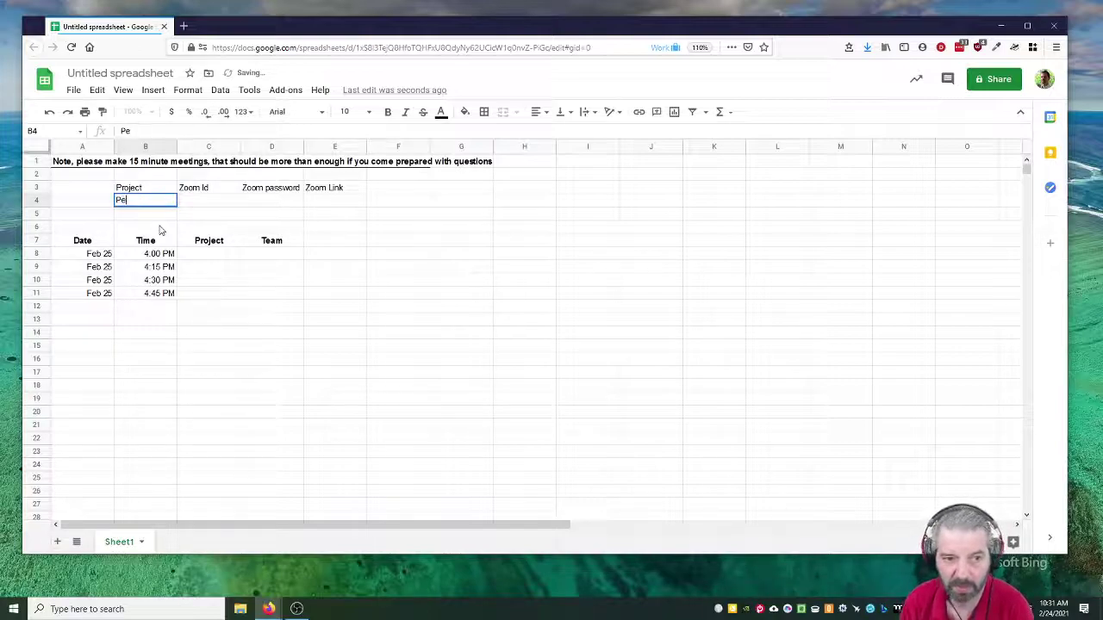
type("olero")
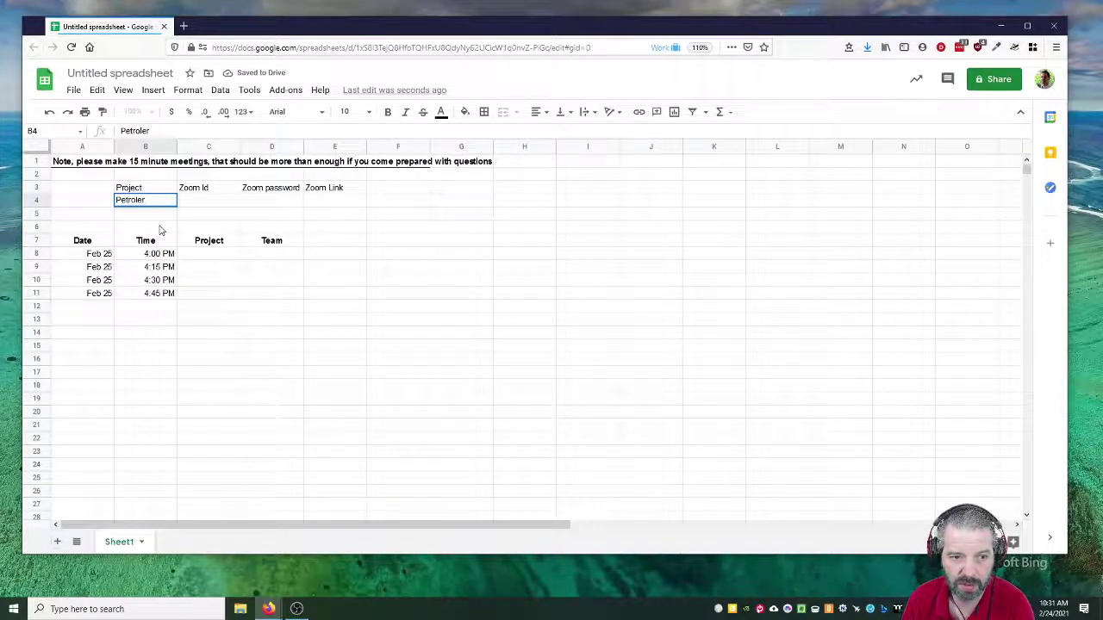
type("s")
key("Return")
type("A")
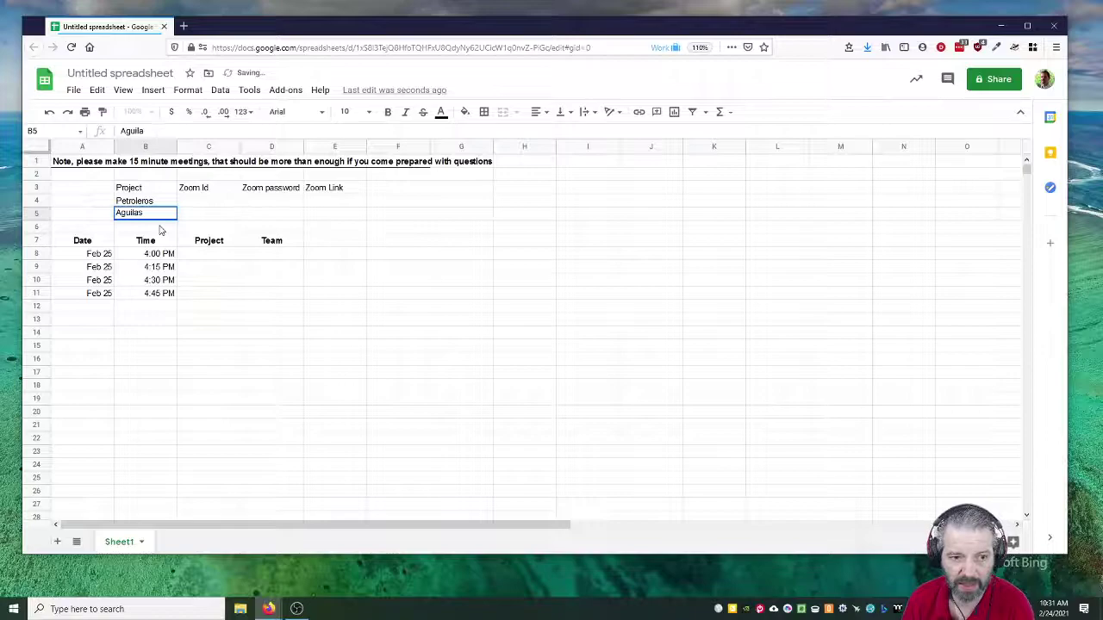
key("Tab")
Enter the Zoom ID for Petroleros and Aguilas in column C.
key("Up")
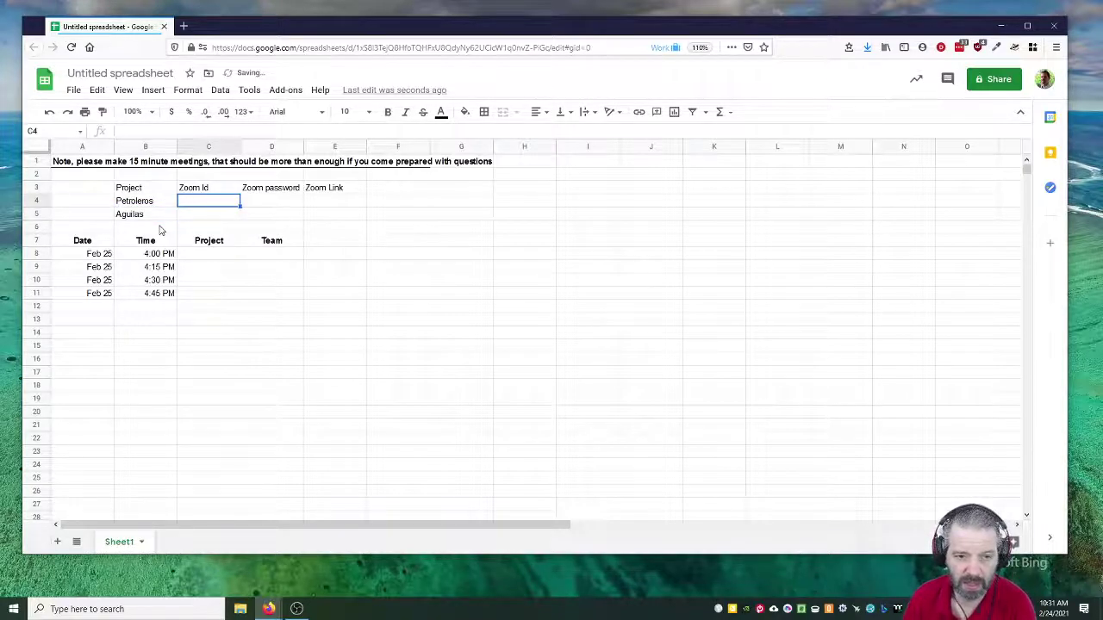
type("2321412412")
key("Return")
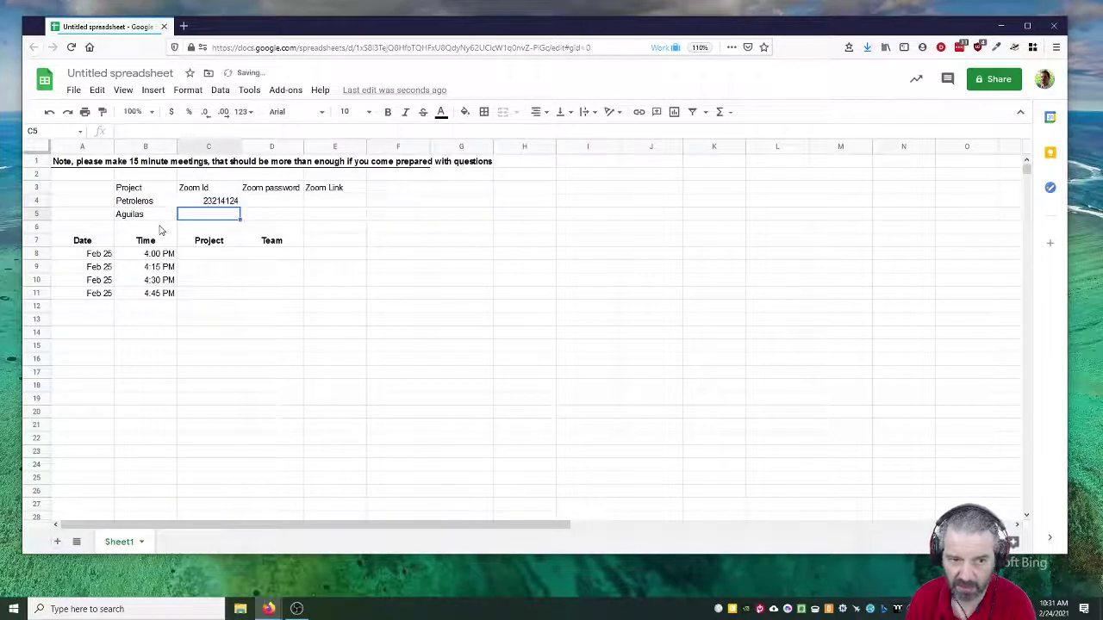
type("2424234124")
key("Return")
key("Up")
key("Up")
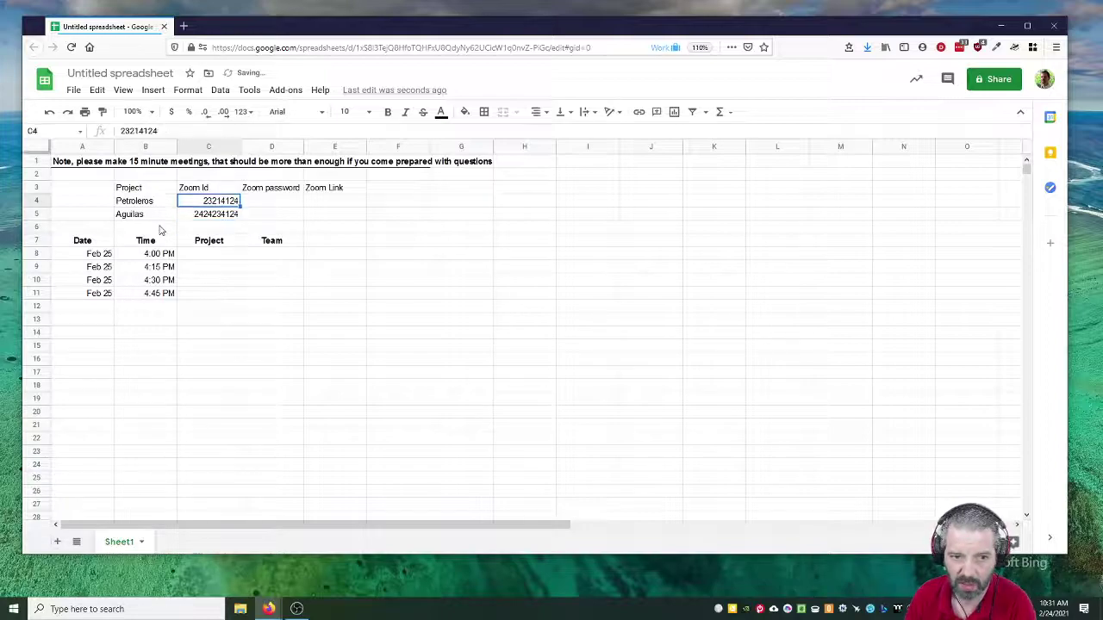
key("Tab")
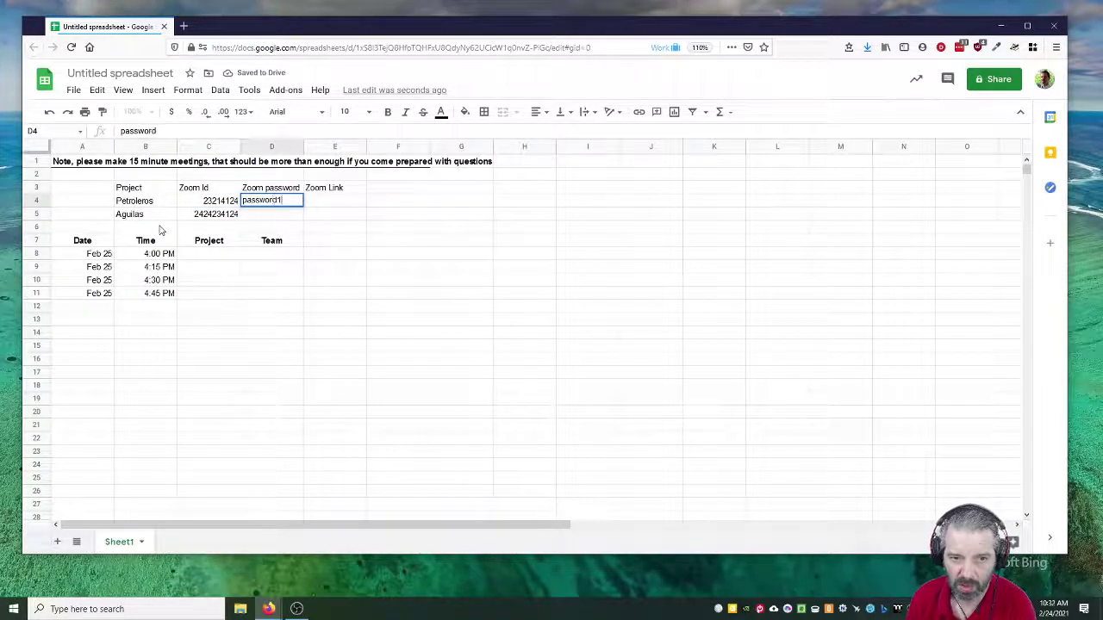
Fill in the Zoom password for both Petroleros and Aguilas in column D.
key("Return")
type("passwor")
key("Return")
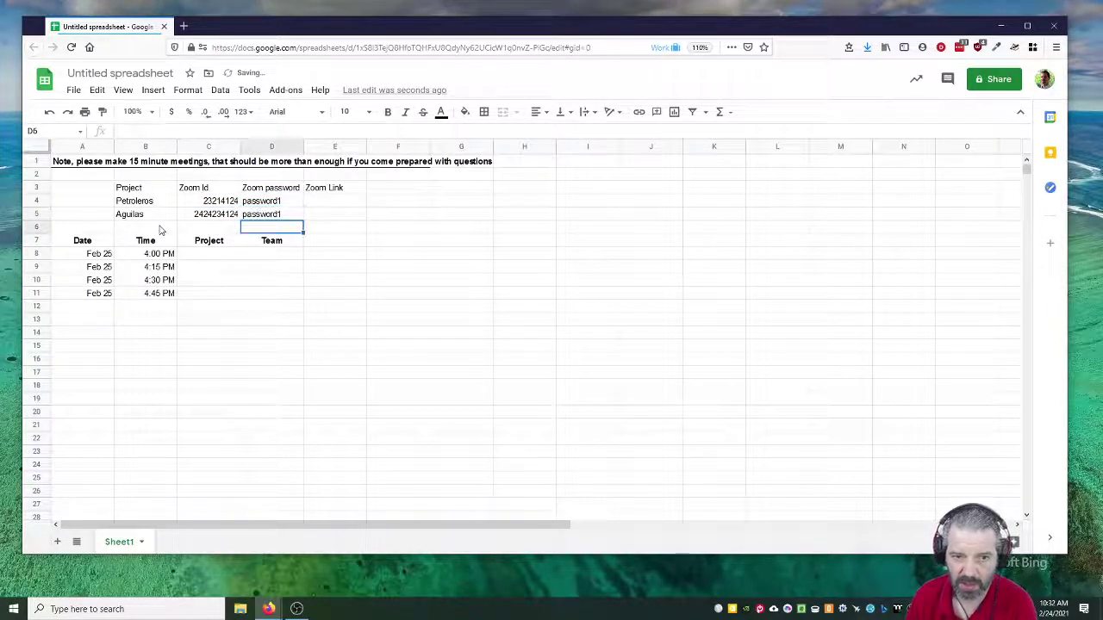
key("Up")
key("Up")
key("Tab")
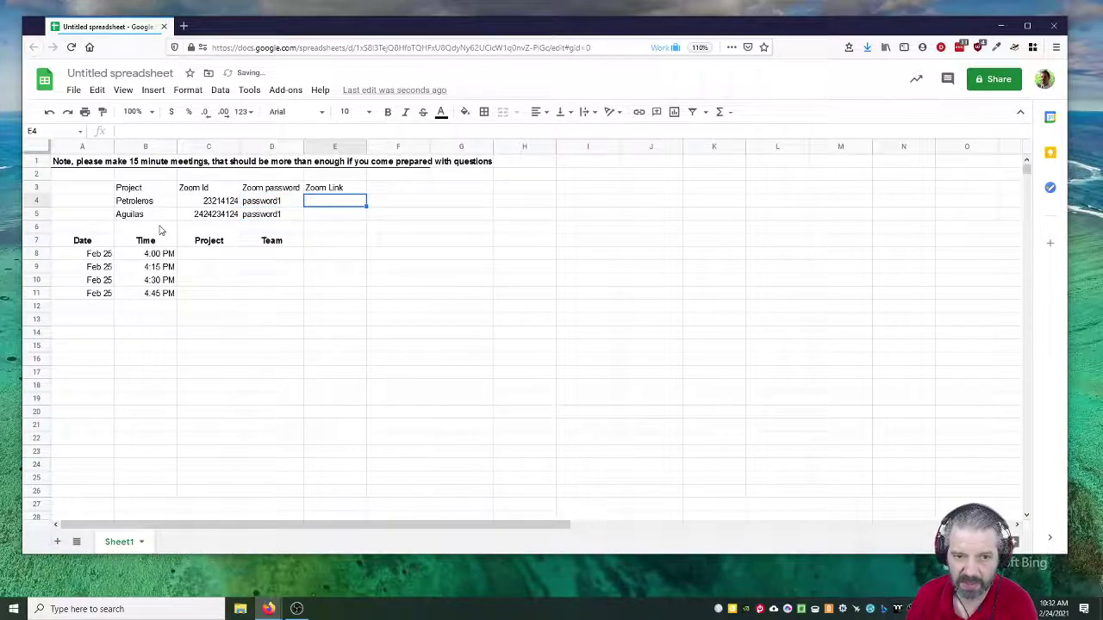
key("Down")
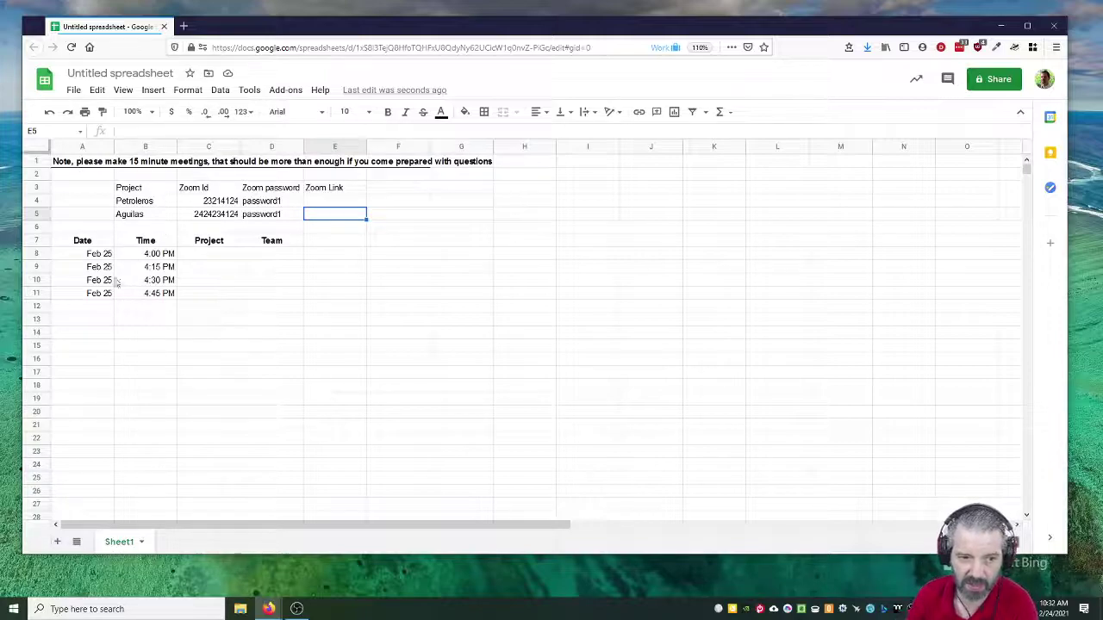
Copy Aguilas from B5 and paste it into Project cells C8:C11.
left_click(138, 257)
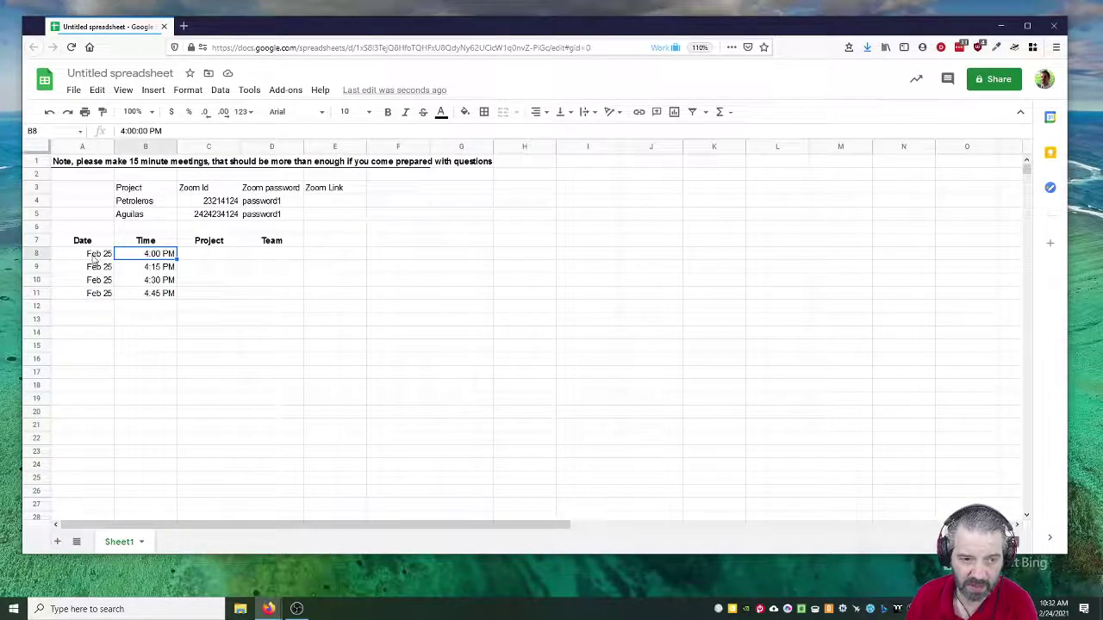
left_click(209, 256)
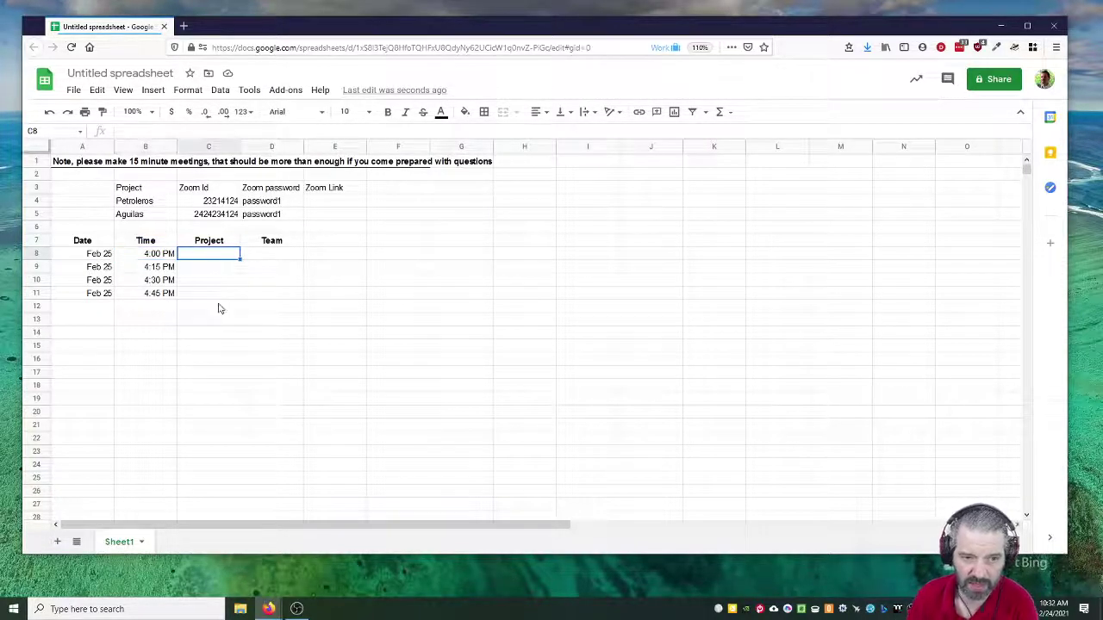
key("Up")
key("Up")
key("Left")
key("Left")
key("Up")
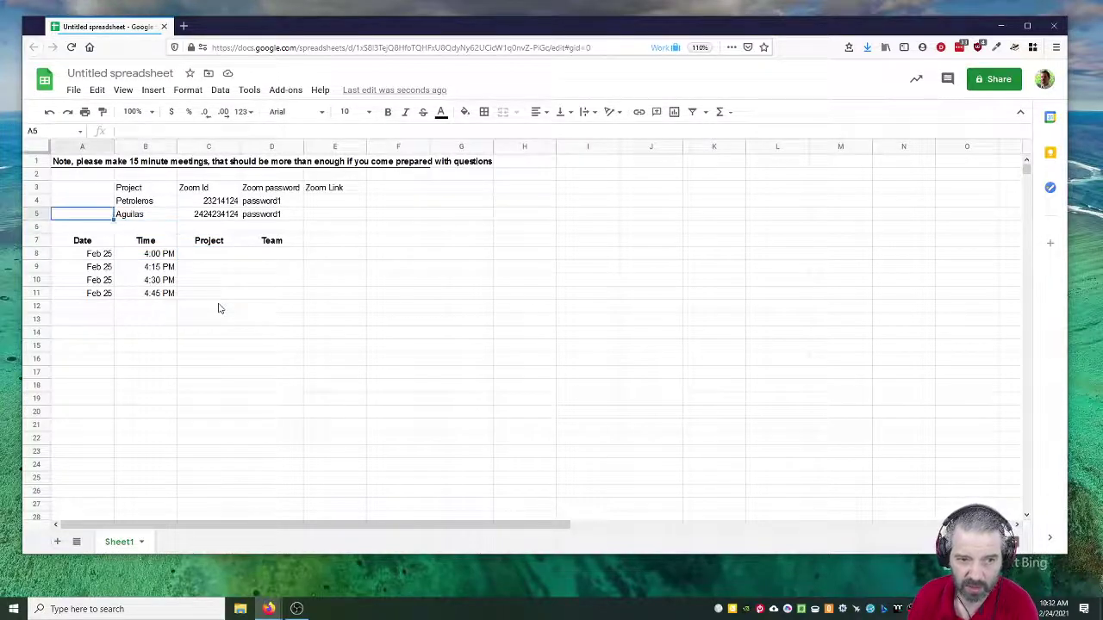
key("Right")
key("ctrl+c")
key("Down")
key("Down")
key("Right")
key("Down")
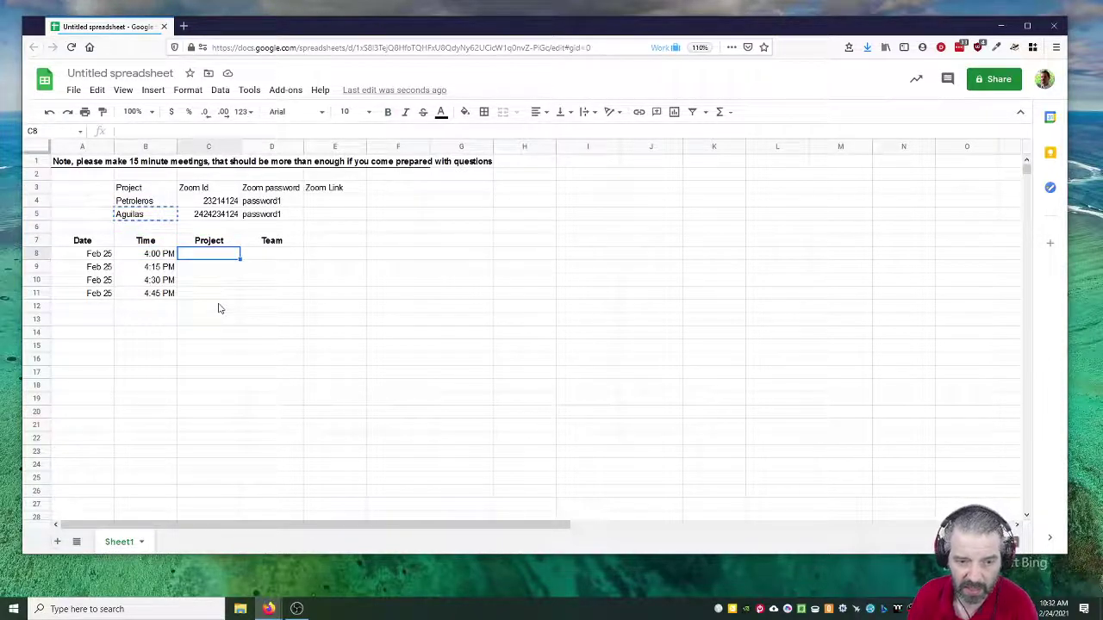
key("shift+Down")
key("shift+Down")
key("shift+Down")
key("ctrl+v")
key("Left")
Copy the four filled Feb 25 schedule rows A8:C11.
key("Down")
key("Down")
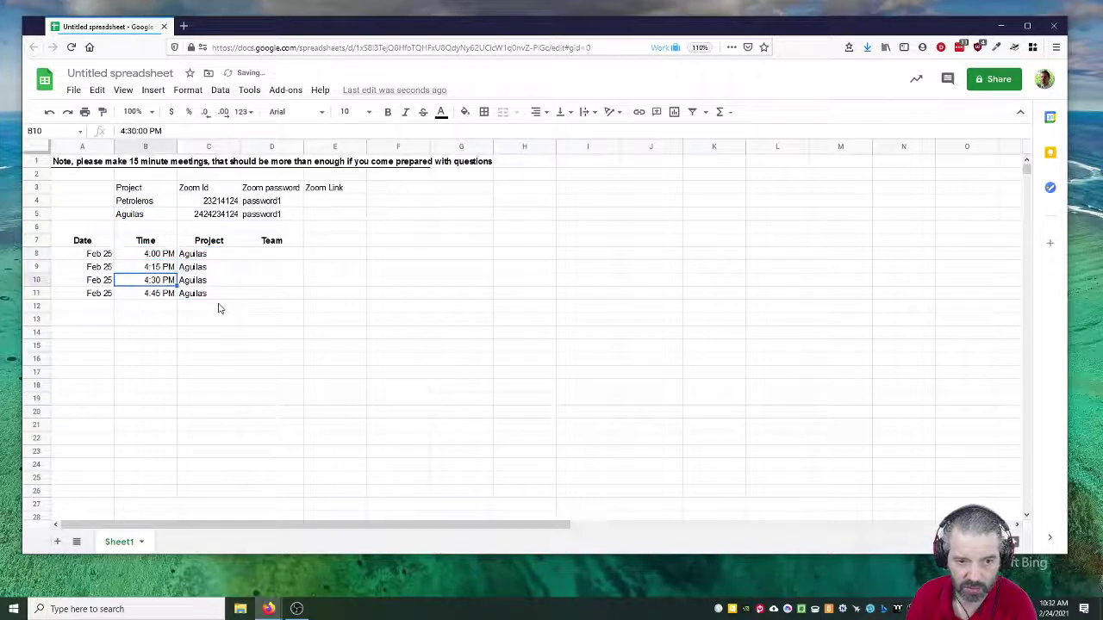
key("Left")
key("shift+Up")
key("shift+Up")
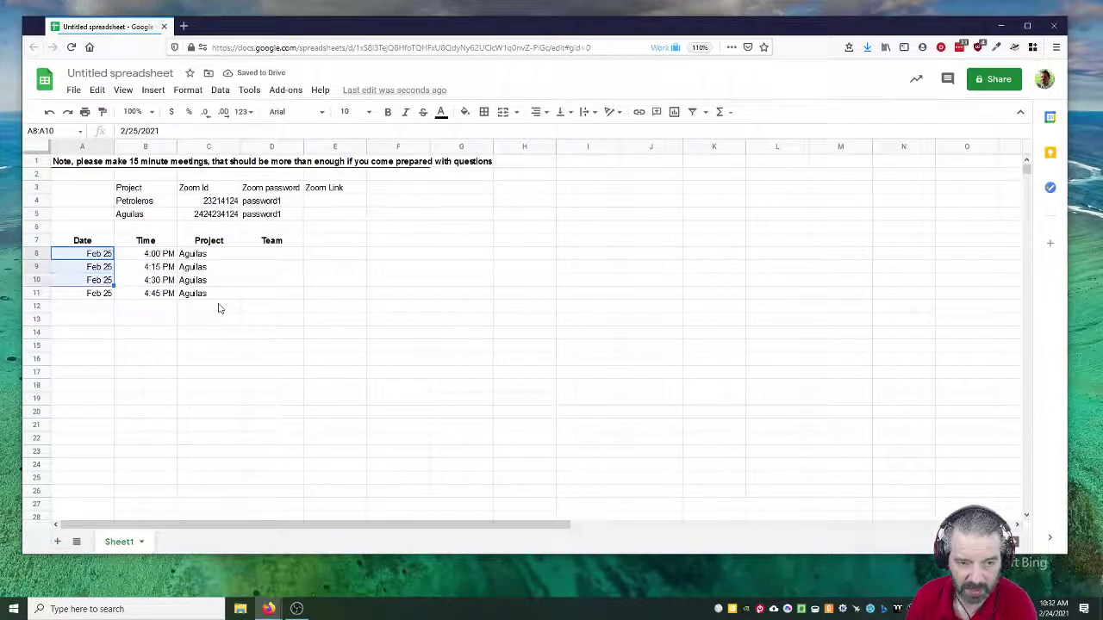
key("shift+Down")
key("shift+Right")
key("shift+Right")
key("ctrl+c")
key("Down")
key("Down")
Paste the slots into rows 12–15 and change their dates in A12:A15 to Feb 28.
key("Down")
key("Down")
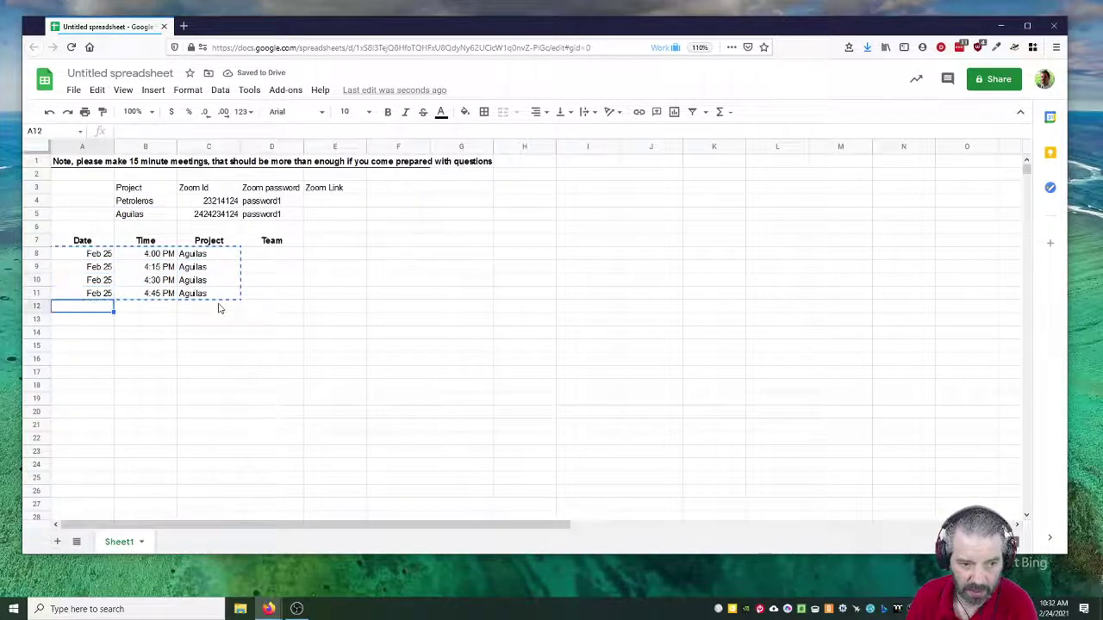
key("ctrl+v")
key("Up")
key("Down")
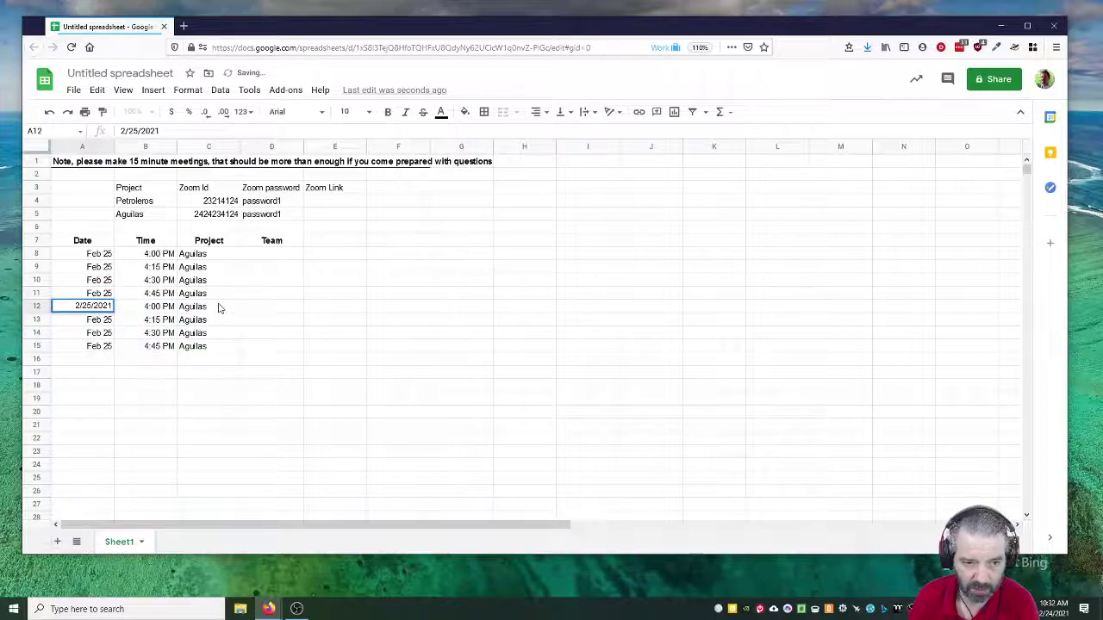
key("BackSpace")
key("BackSpace")
key("BackSpace")
key("BackSpace")
key("BackSpace")
key("BackSpace")
key("Return")
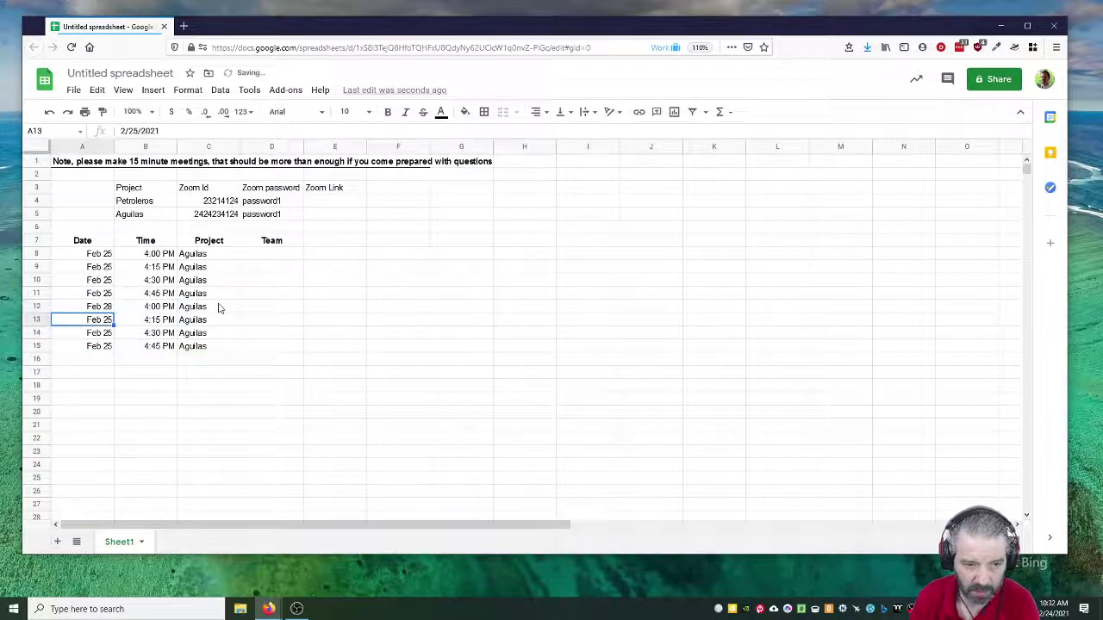
key("Up")
key("ctrl+c")
key("Down")
key("shift+Down")
key("shift+Down")
key("shift+Down")
key("shift+Up")
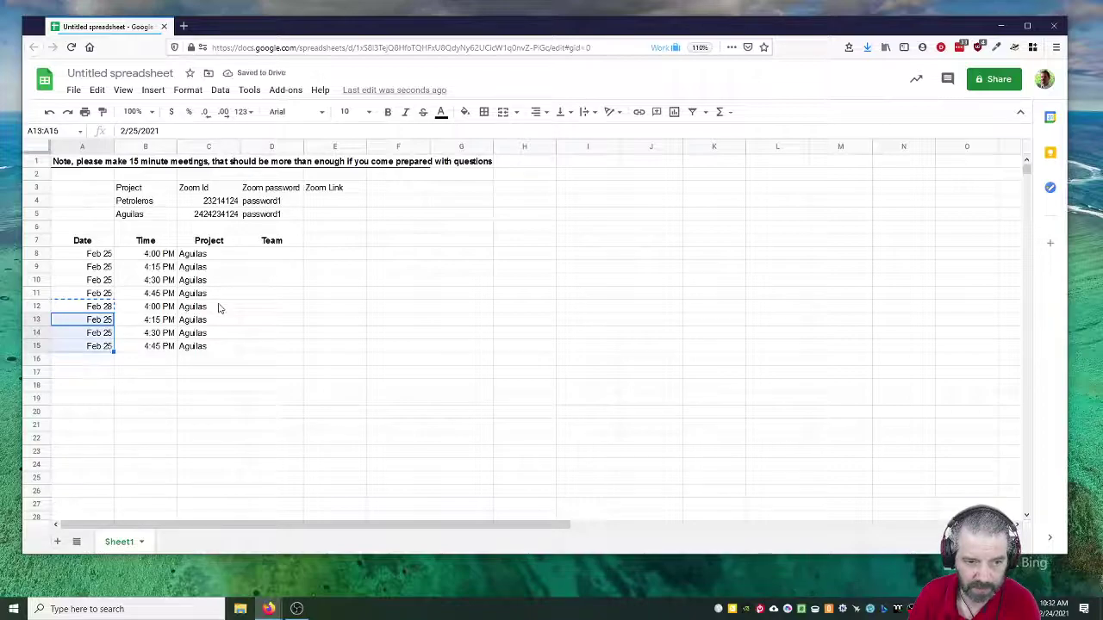
key("ctrl+v")
key("Up")
key("Right")
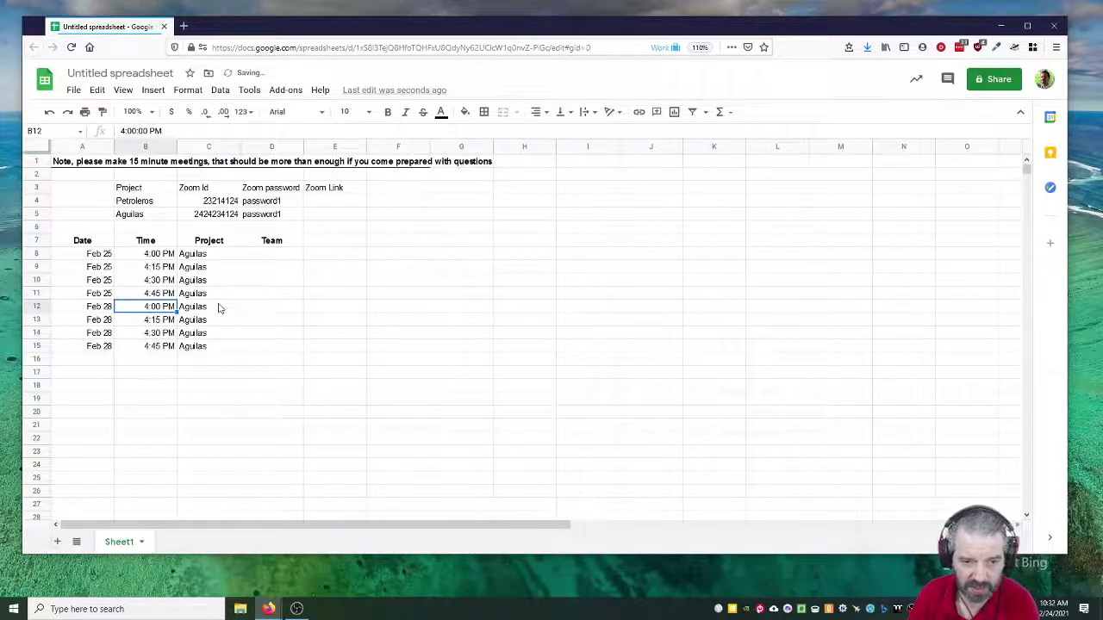
Change the times in B12:B15 to 5:00, 5:15, 5:30 and 5:45 PM.
key("F2")
key("Home")
key("Delete")
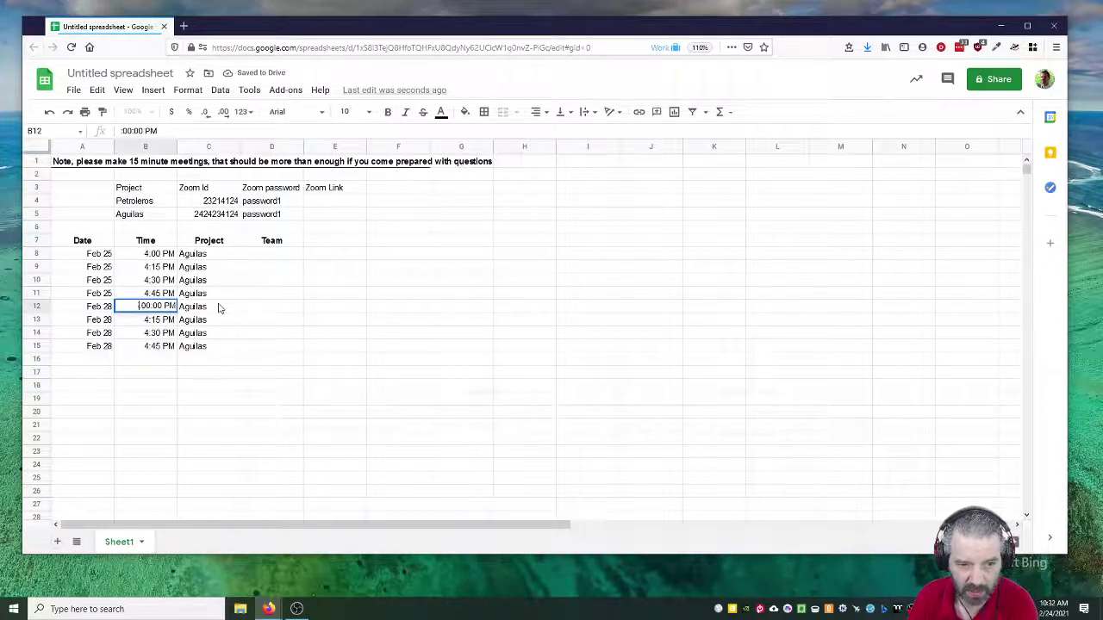
key("Return")
key("F2")
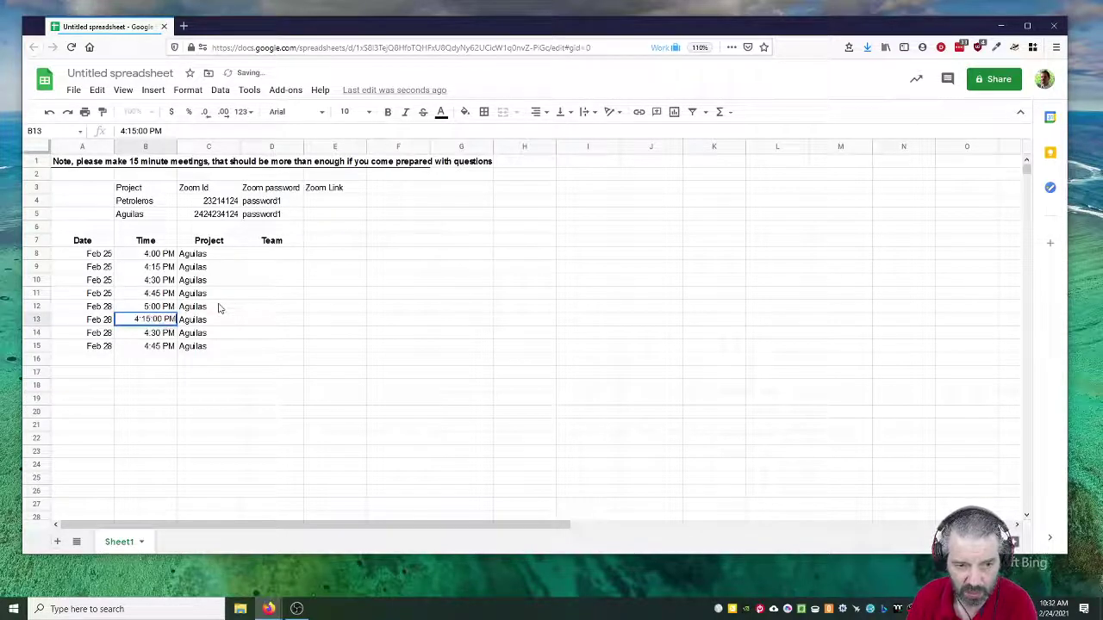
key("Delete")
type("5")
key("Return")
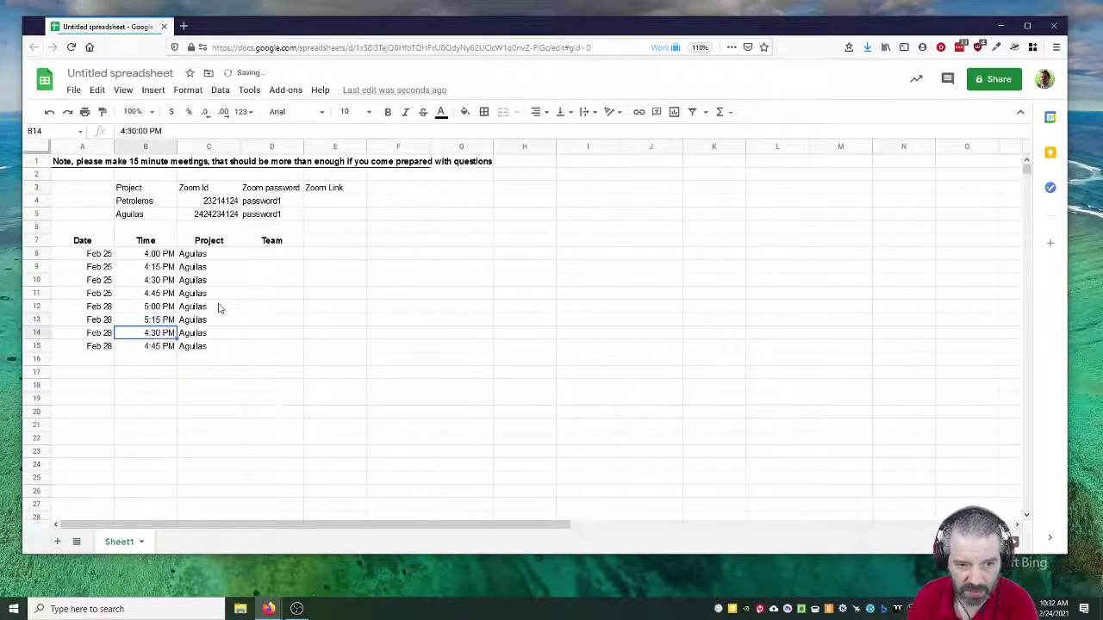
key("F2")
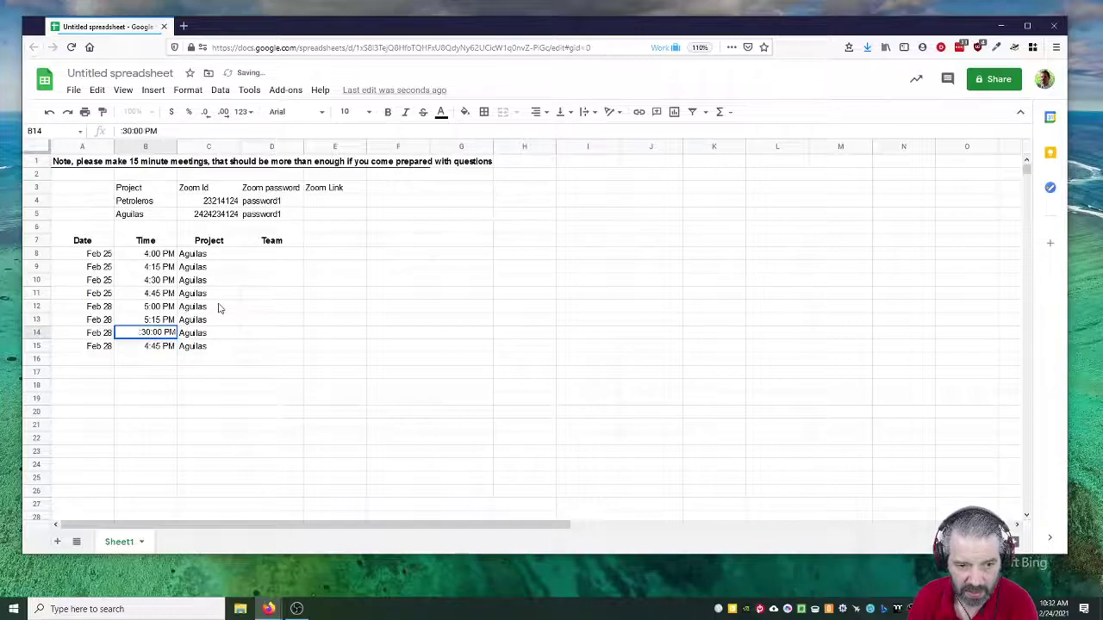
type("5")
key("Return")
key("F2")
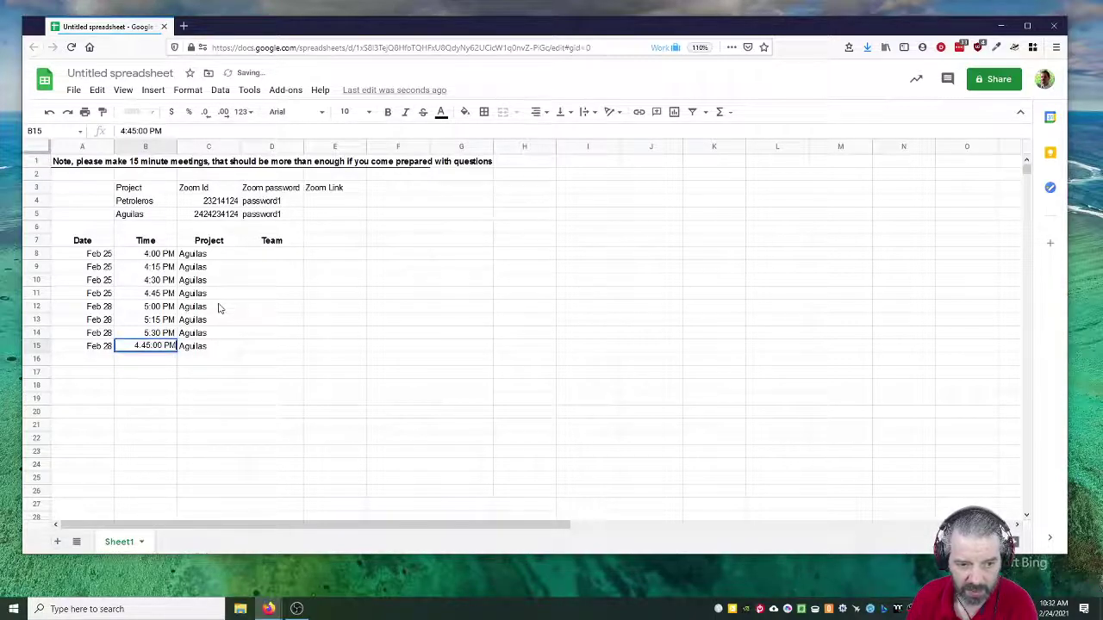
key("Return")
Copy Petroleros from B4 and select Project cells C12:C15.
key("Up")
key("Up")
key("Up")
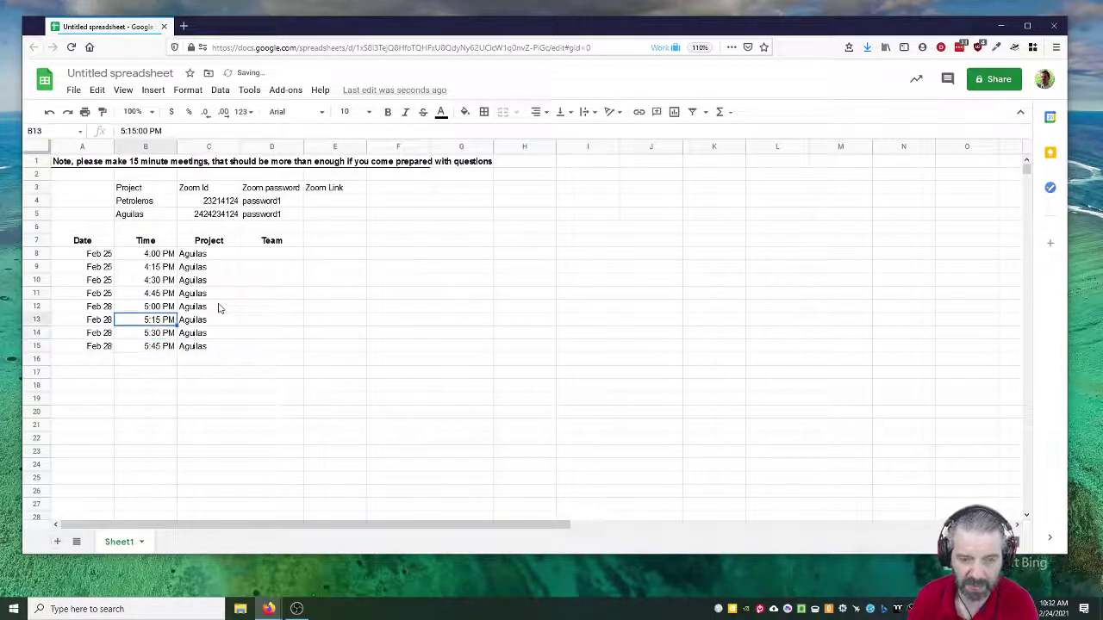
key("Up")
key("Right")
key("Up")
key("Up")
key("Up")
key("Down")
key("Down")
key("Up")
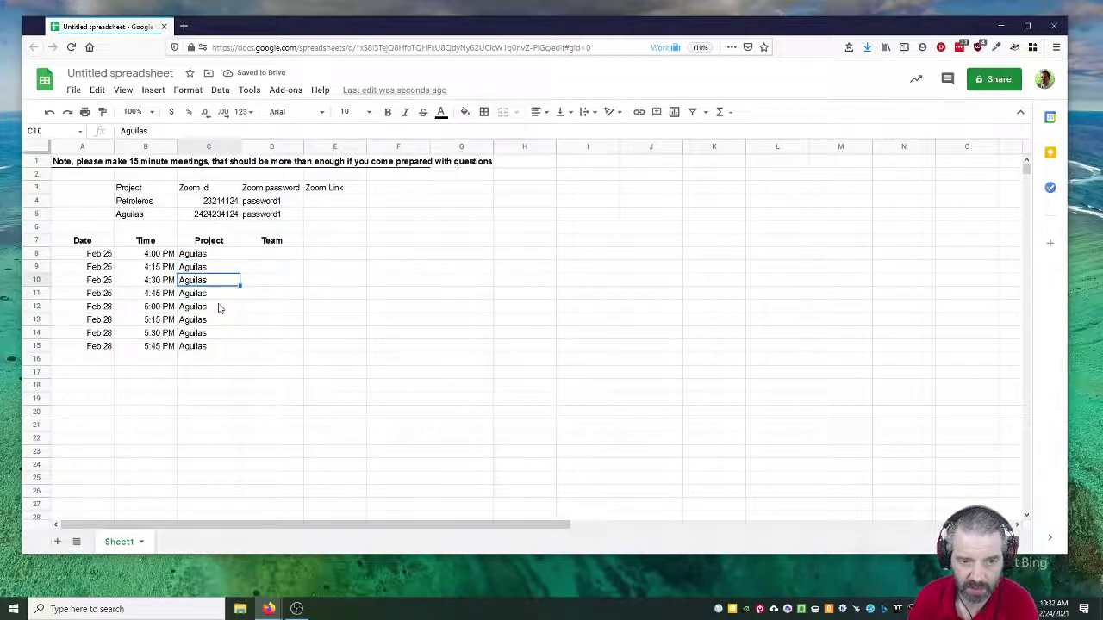
key("Up")
key("Up")
key("Up")
key("Up")
key("Up")
key("Up")
key("Left")
key("ctrl+c")
key("Down")
key("Down")
key("Down")
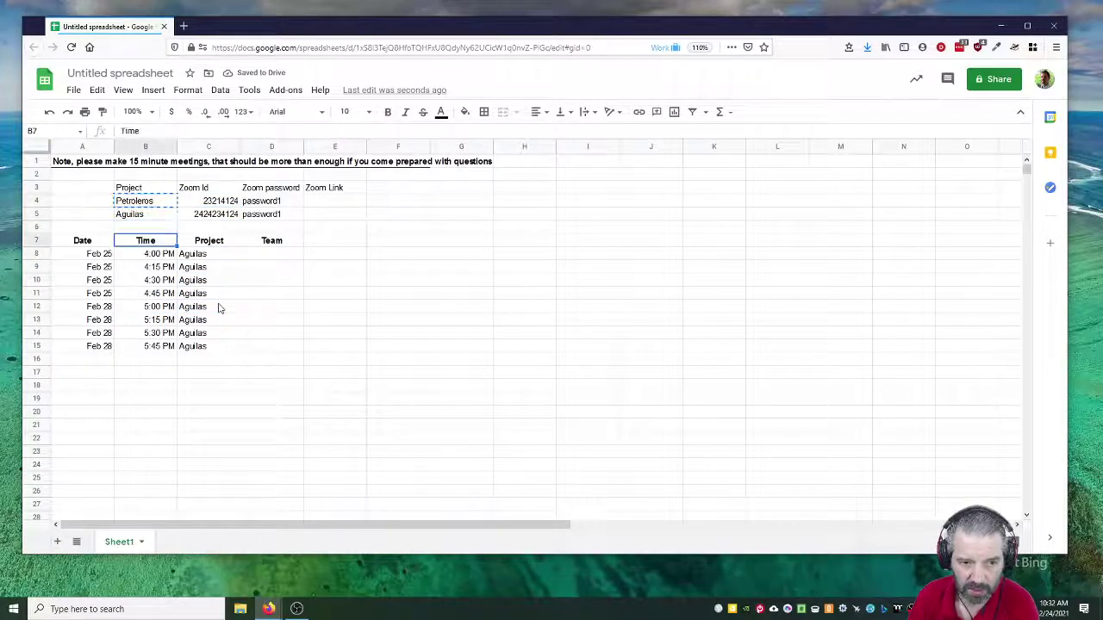
key("Down")
key("Down")
key("Down")
key("Down")
key("Down")
key("Right")
key("shift+Down")
key("shift+Down")
key("shift+Down")
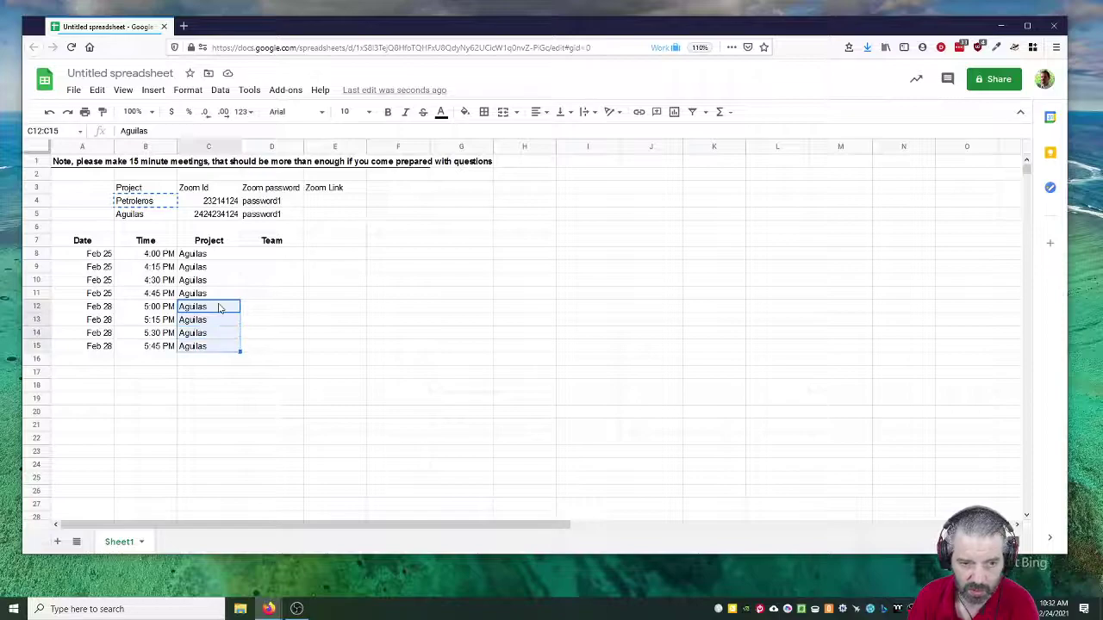
Paste Petroleros into C12:C15, then enter and clear a test team name 'Equipoo' in D8.
key("ctrl+v")
key("Up")
key("Up")
key("Up")
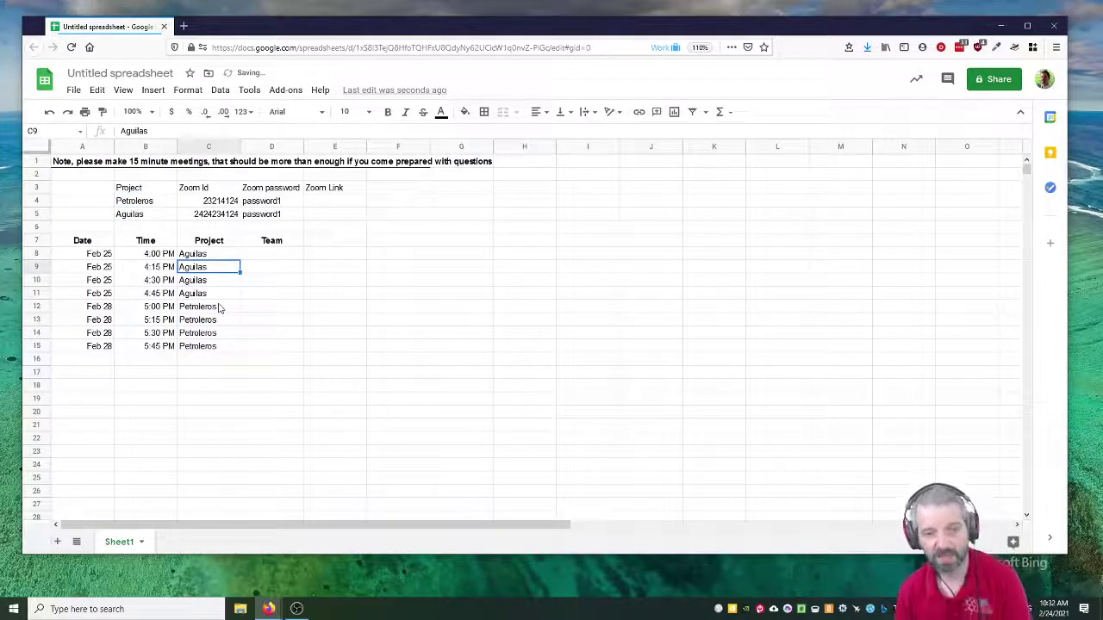
key("Up")
key("Right")
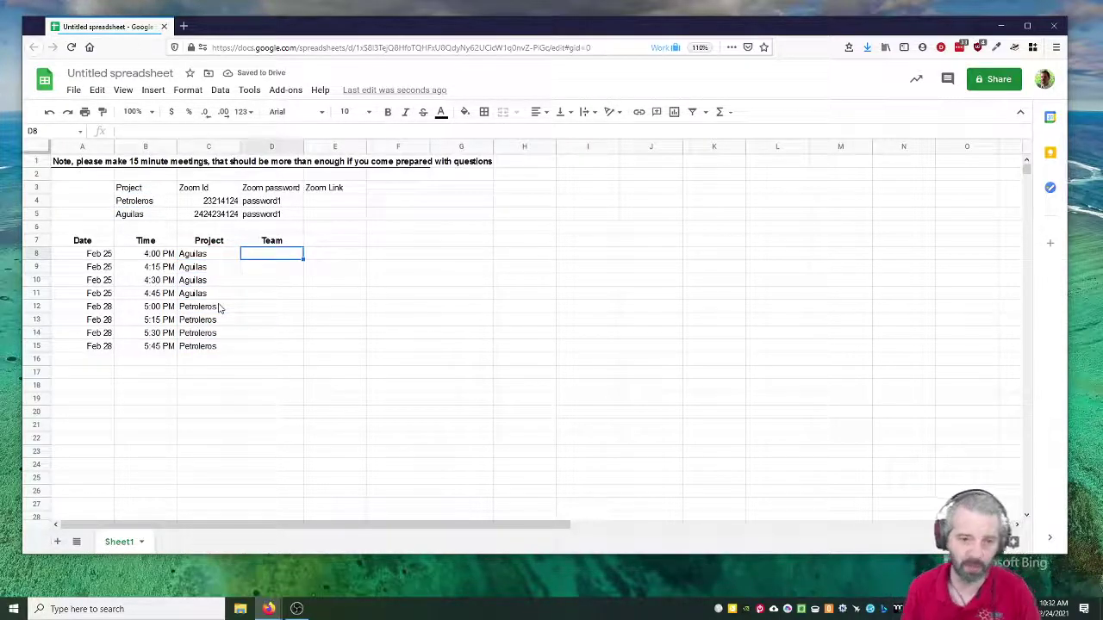
type("Equipo")
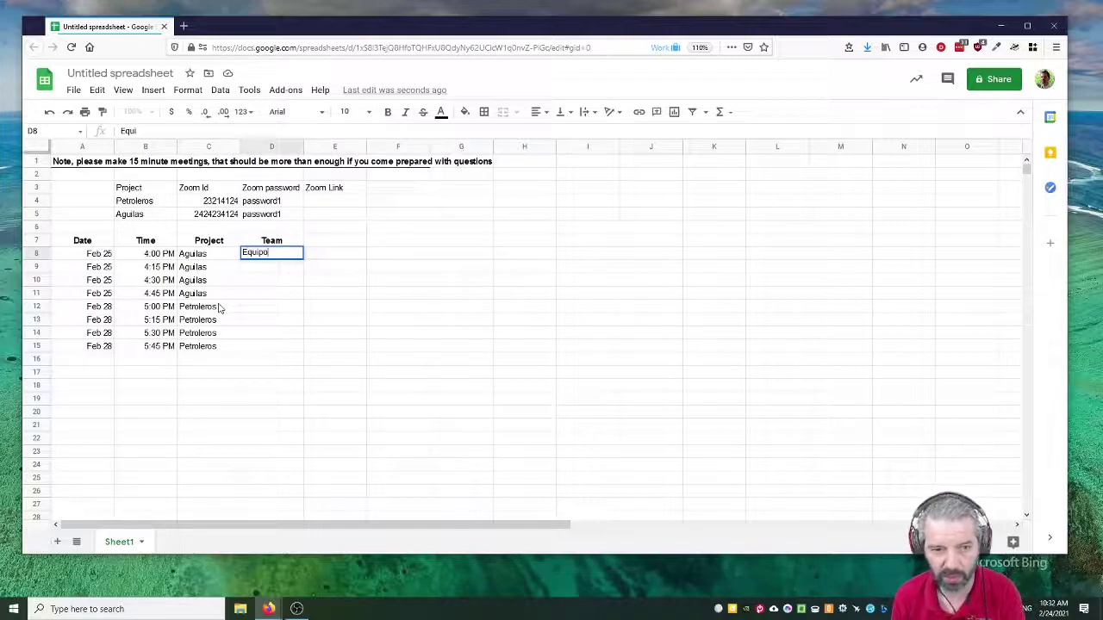
type("o")
key("Return")
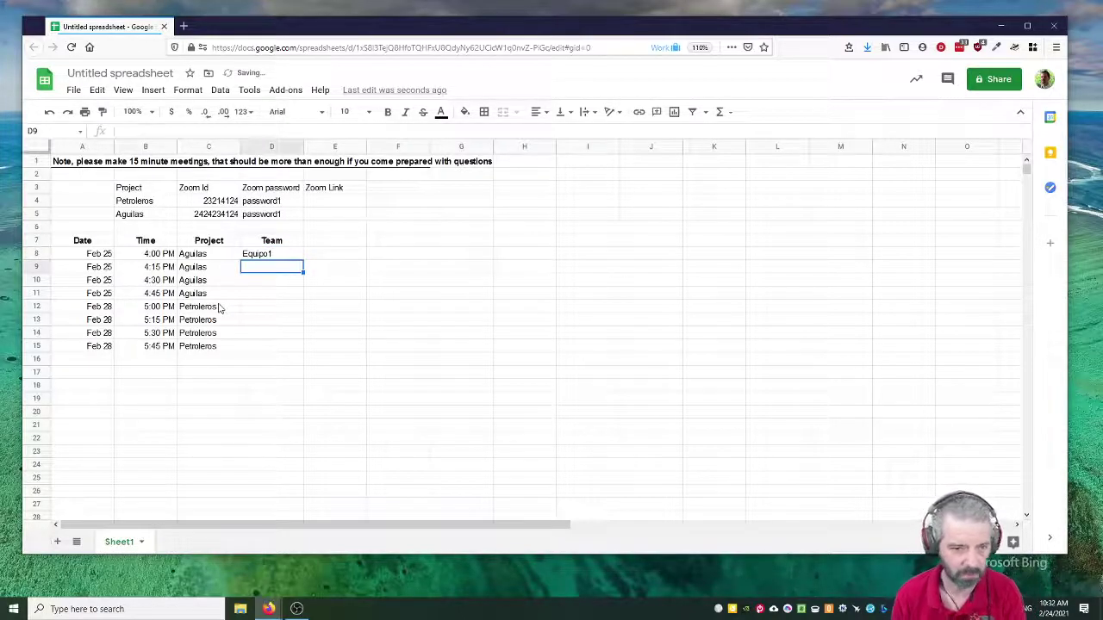
key("Up")
key("Delete")
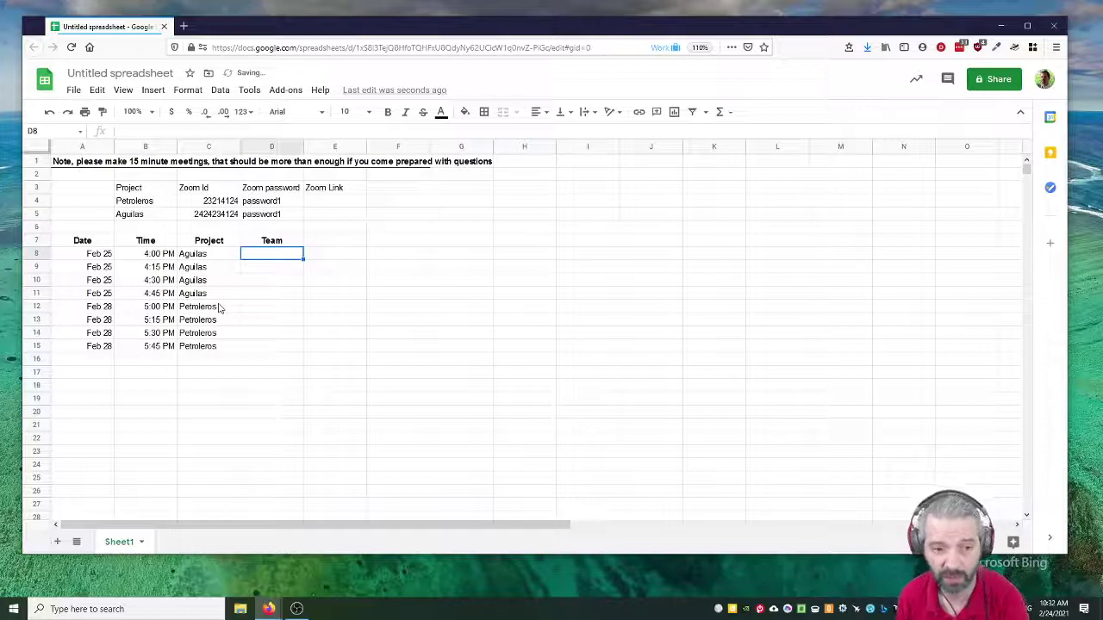
Name the spreadsheet 'Project Signup Times' when starting to share it.
left_click(994, 78)
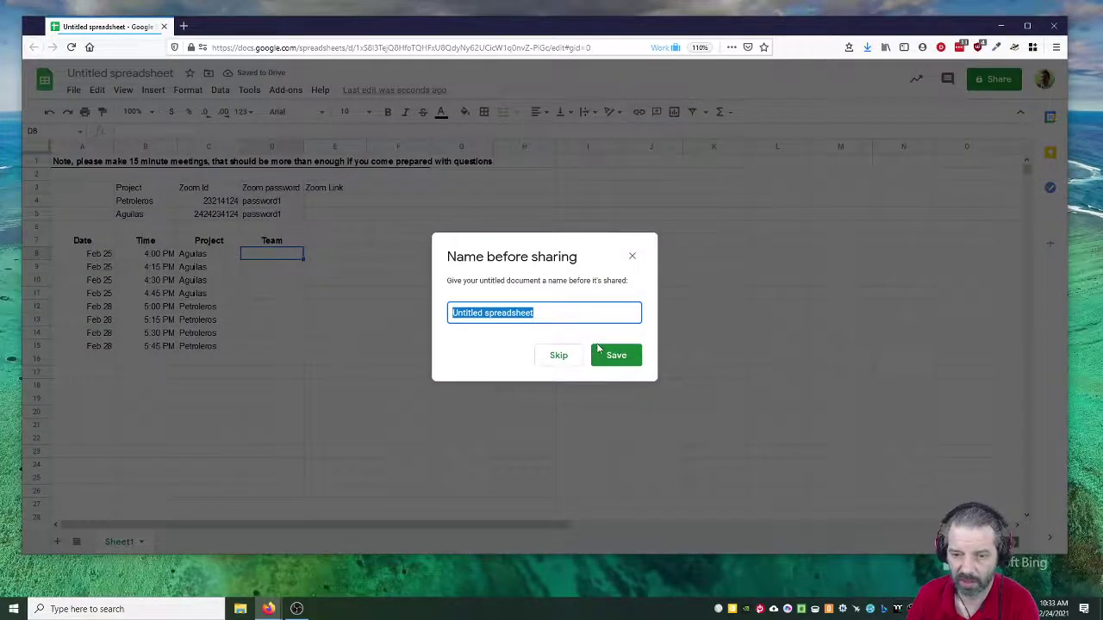
type("Project Signup Te")
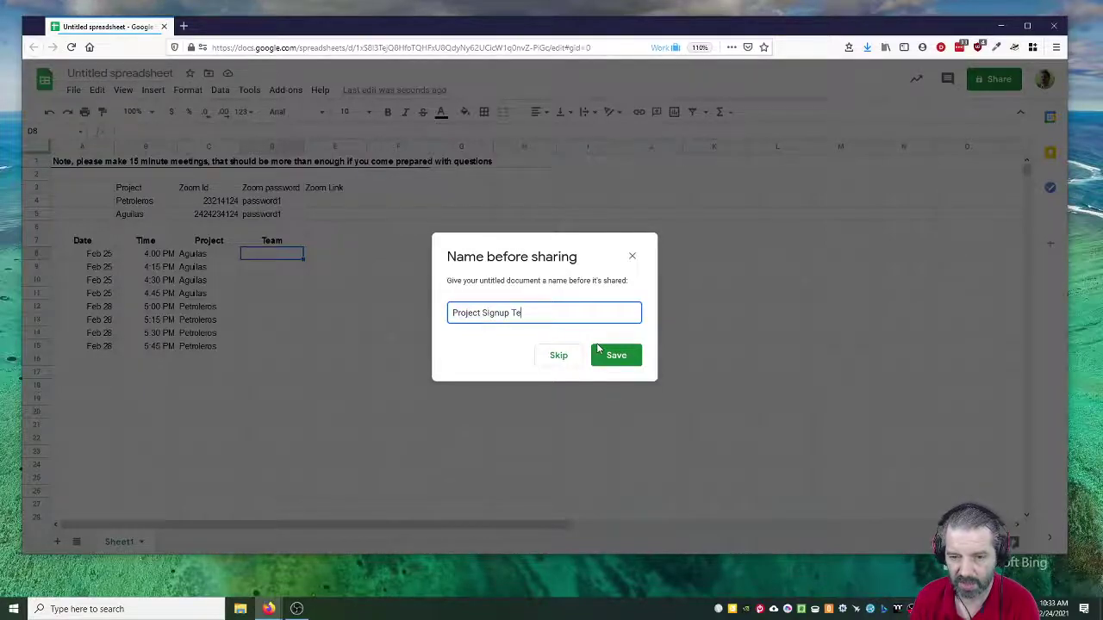
type("mes")
left_click(601, 351)
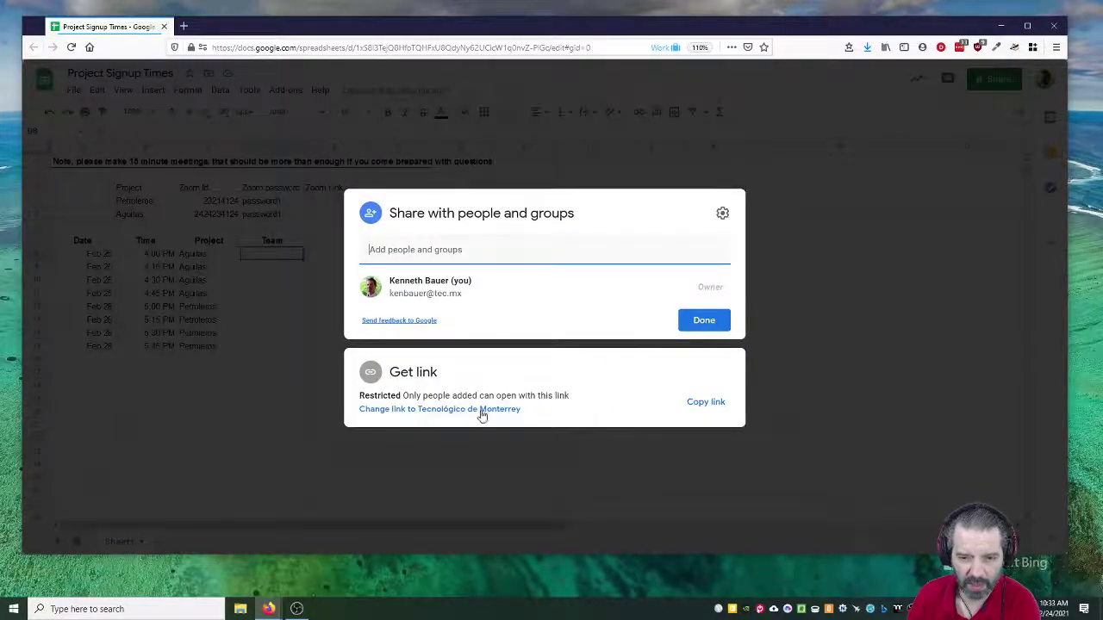
Set link access to Tecnológico de Monterrey members with Editor rights and confirm with Done.
left_click(481, 411)
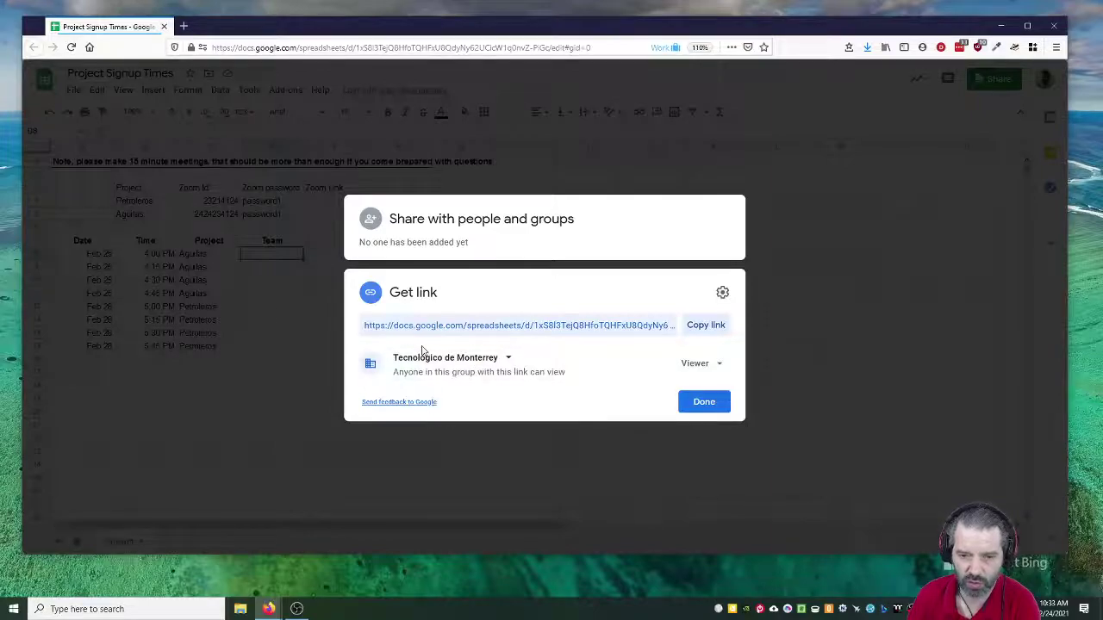
left_click(696, 364)
left_click(701, 457)
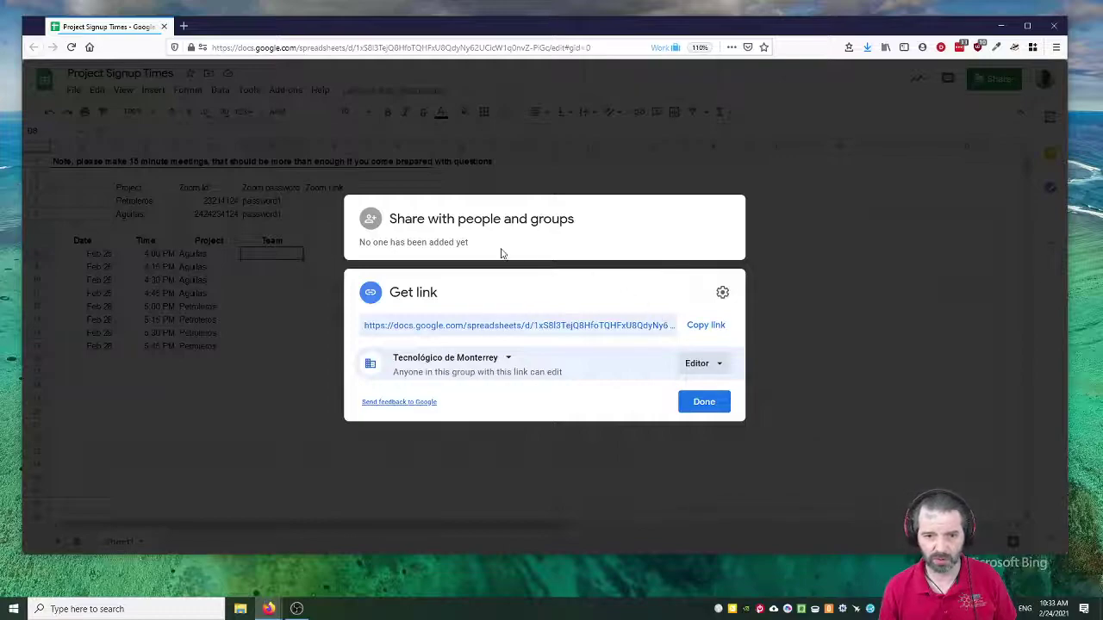
left_click(436, 244)
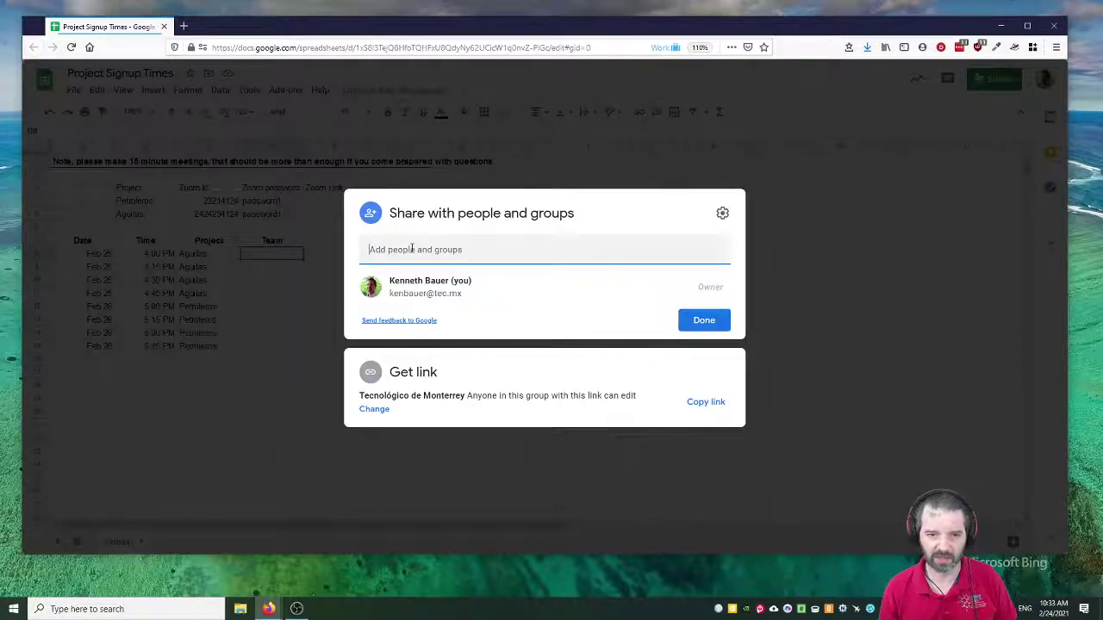
left_click(705, 321)
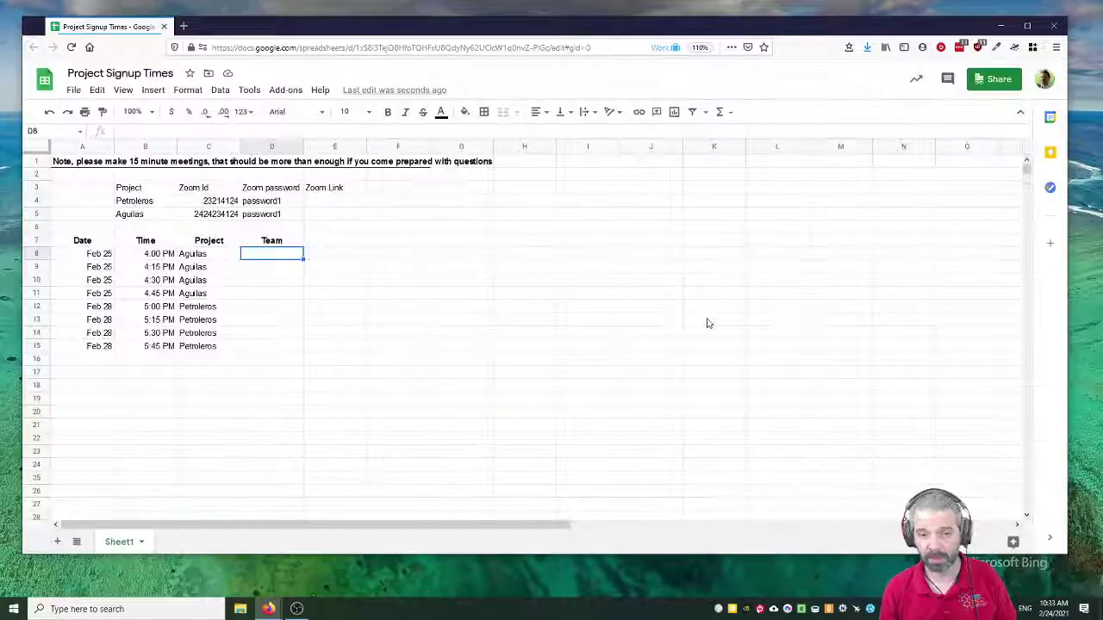
left_click(994, 78)
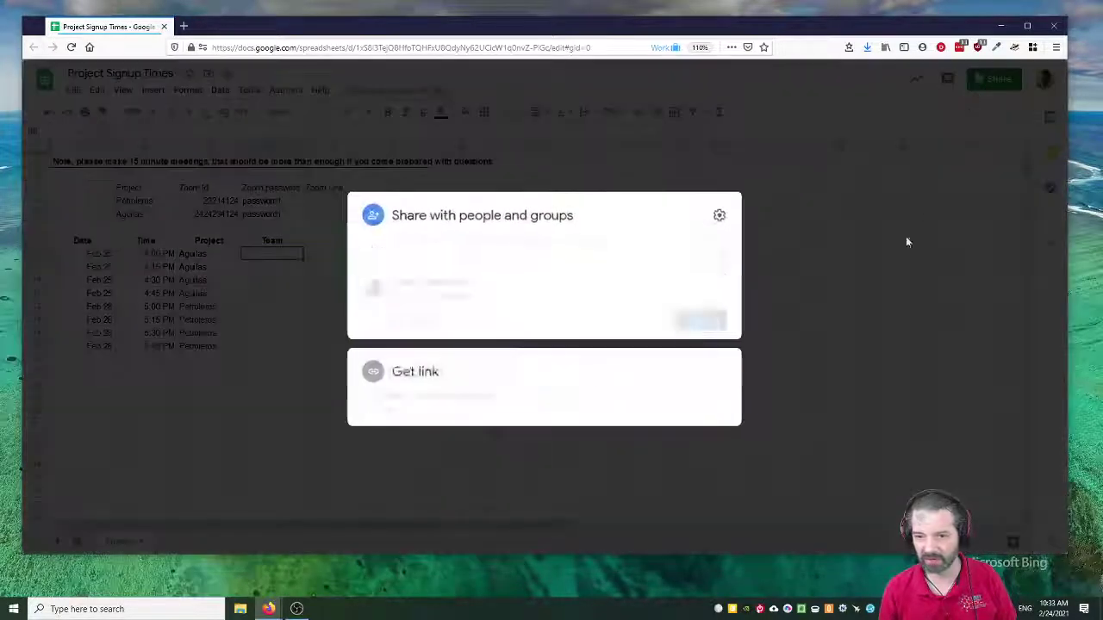
left_click(374, 410)
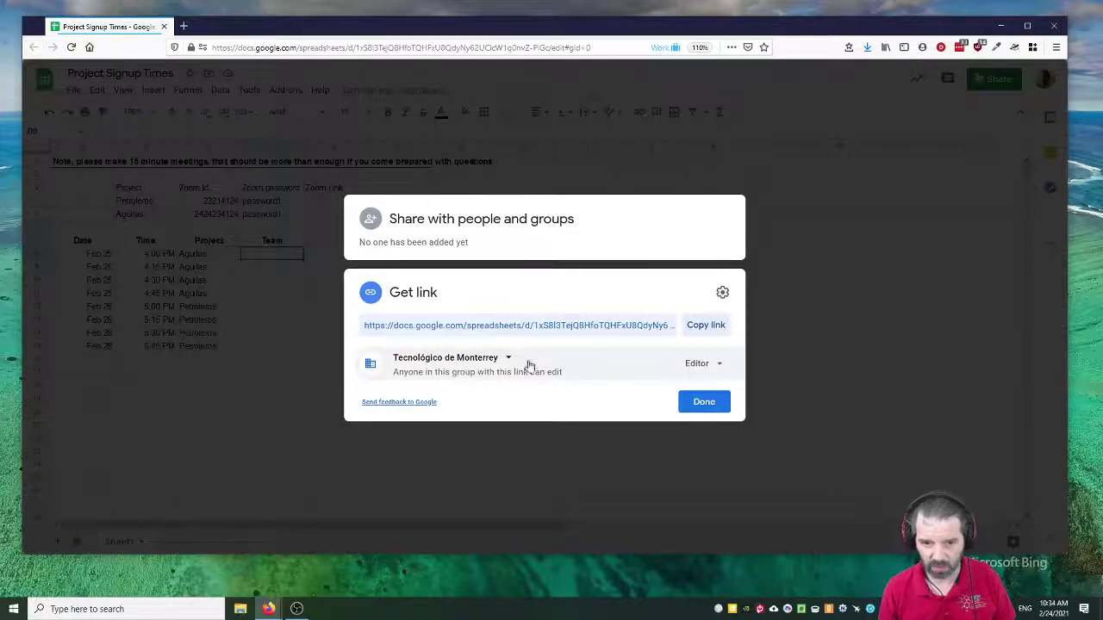
left_click(705, 403)
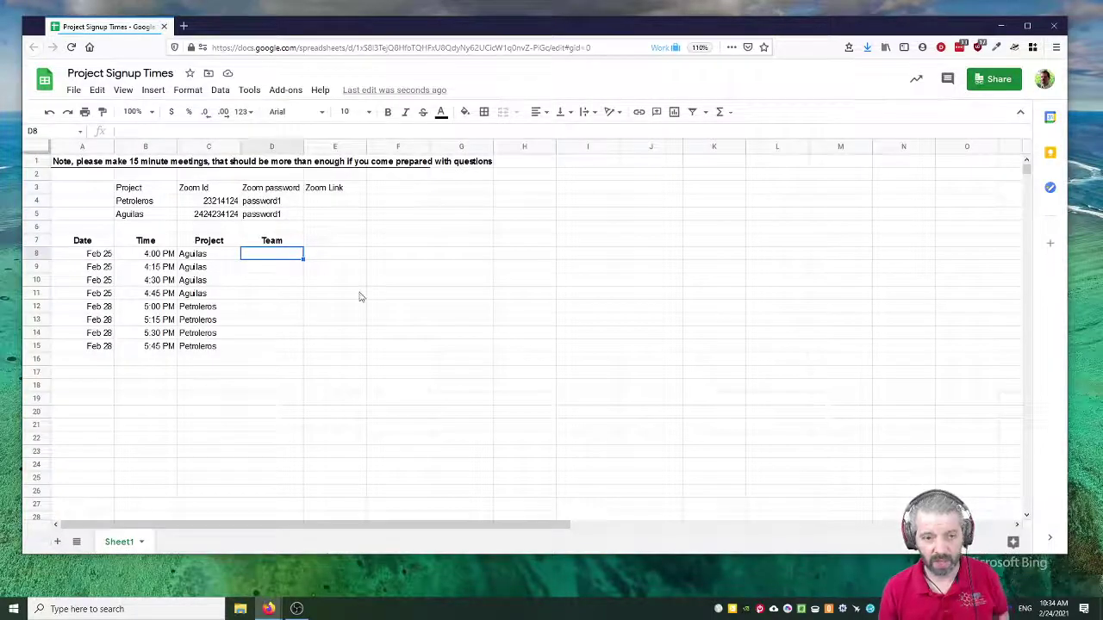
Enter Equipo 1 in D8 for Feb 25 4:00 PM and Equipo 4 in D12 for Feb 28 5:00 PM.
left_click(268, 269)
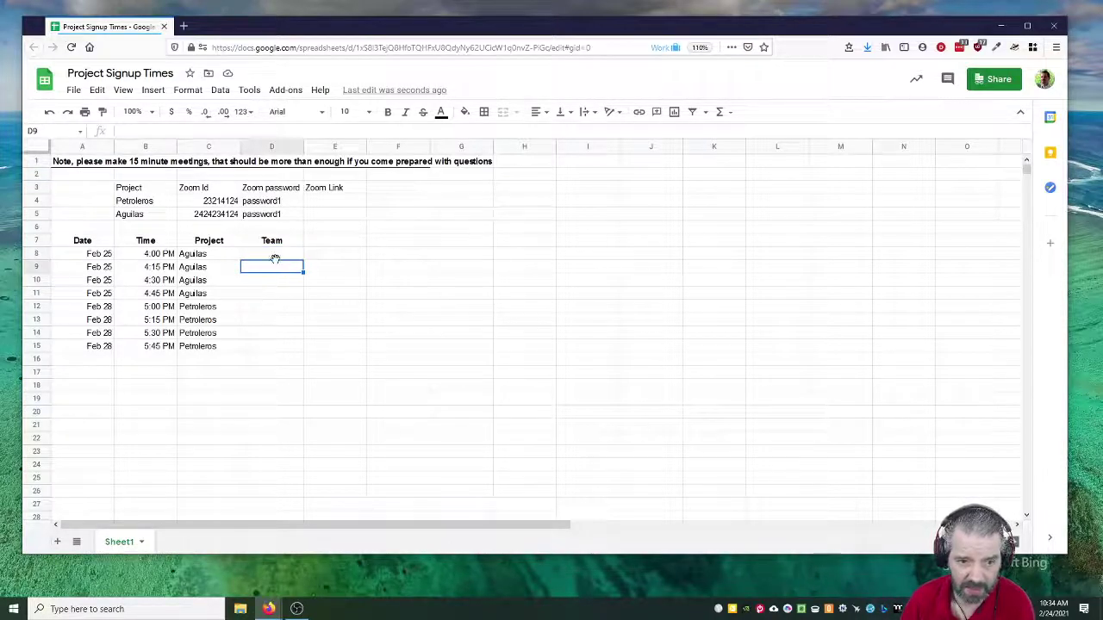
left_click(274, 257)
type("Equip")
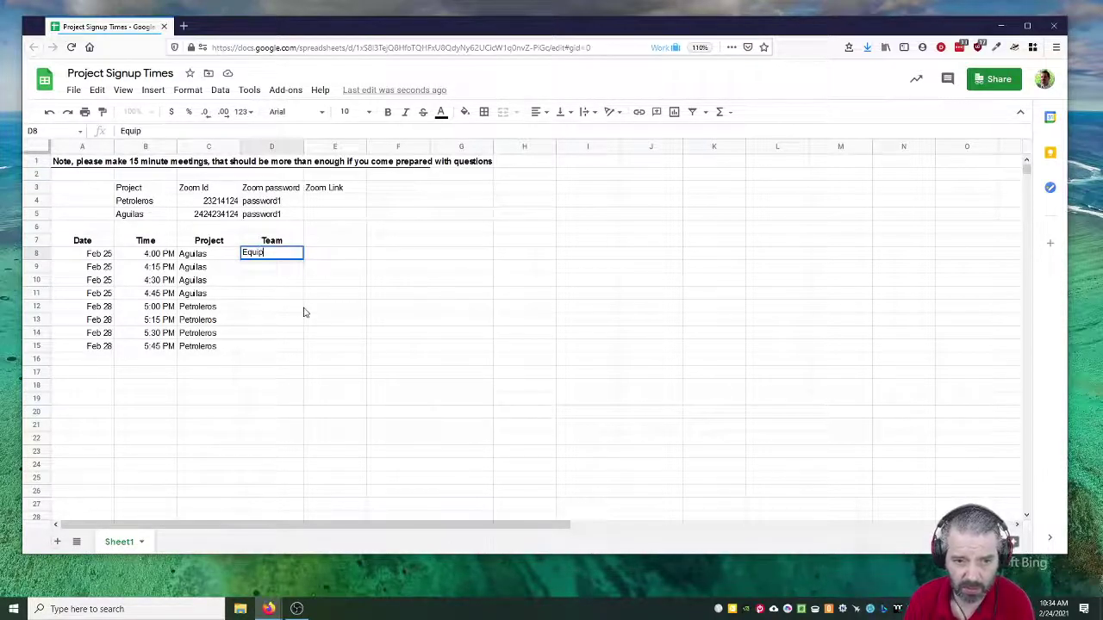
type("o 1")
key("Return")
key("Down")
key("Down")
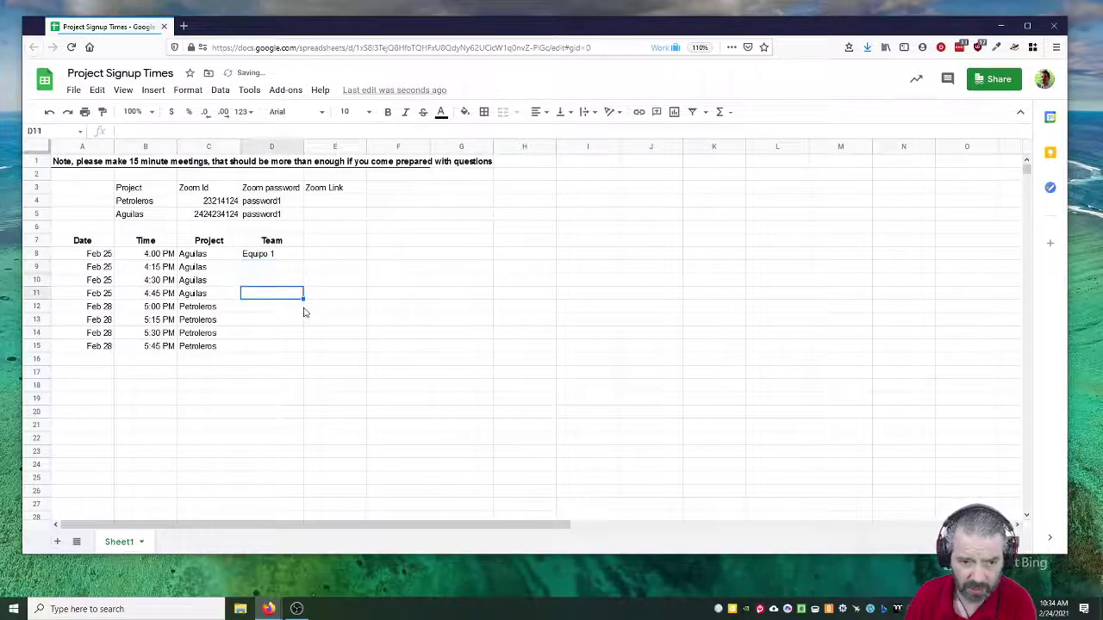
key("Down")
type("Equipo")
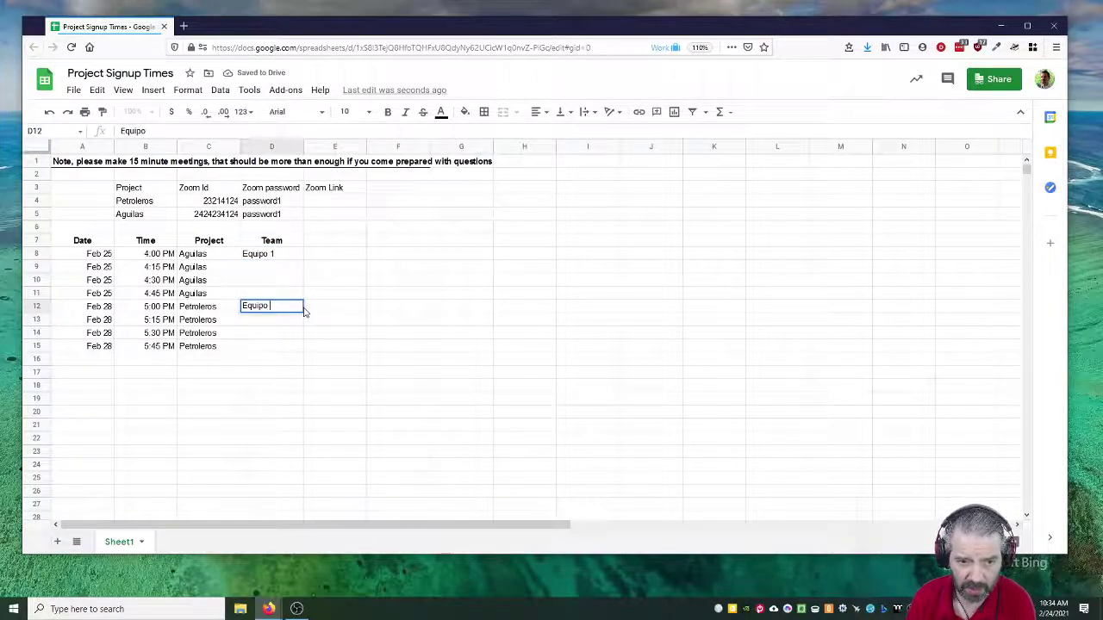
type(" 4")
key("Return")
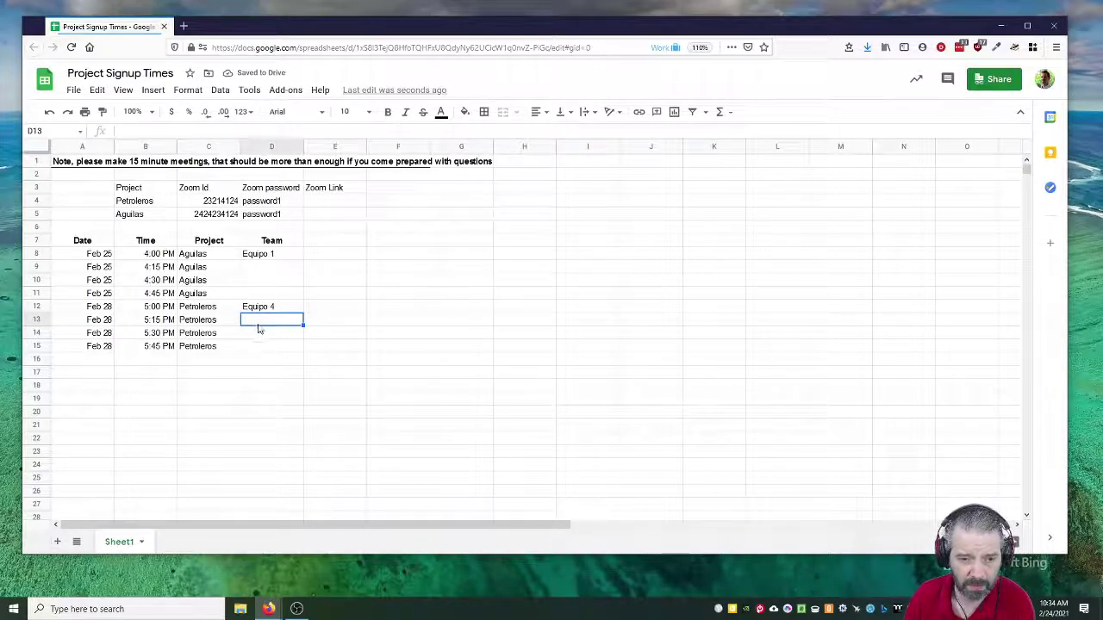
left_click(274, 308)
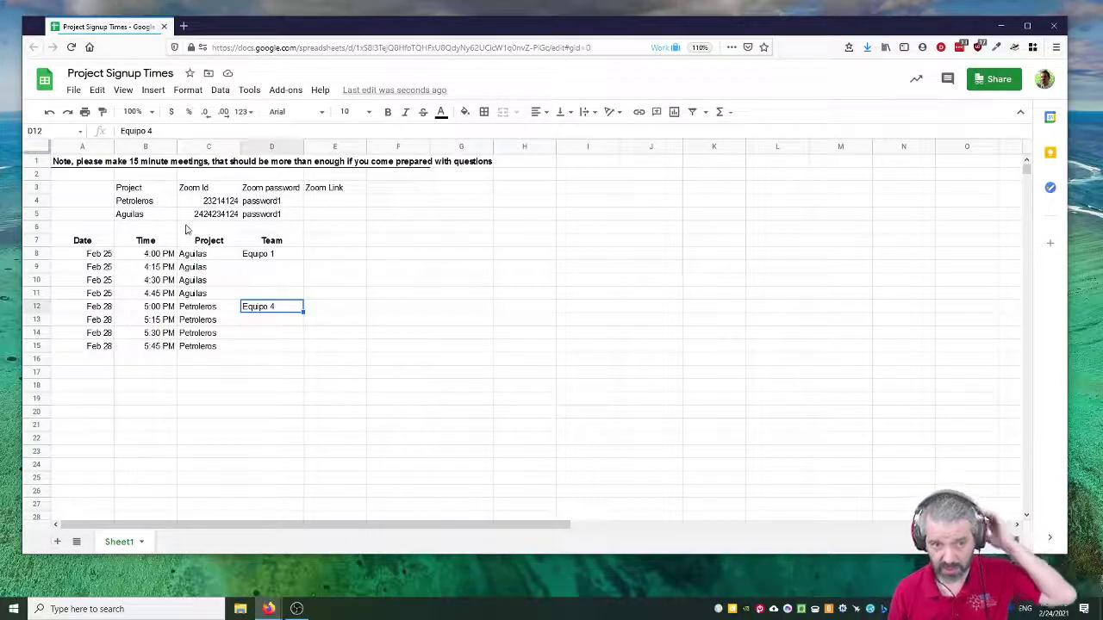
Select the header rows A1:E5 containing the note and Zoom details.
left_click(316, 205)
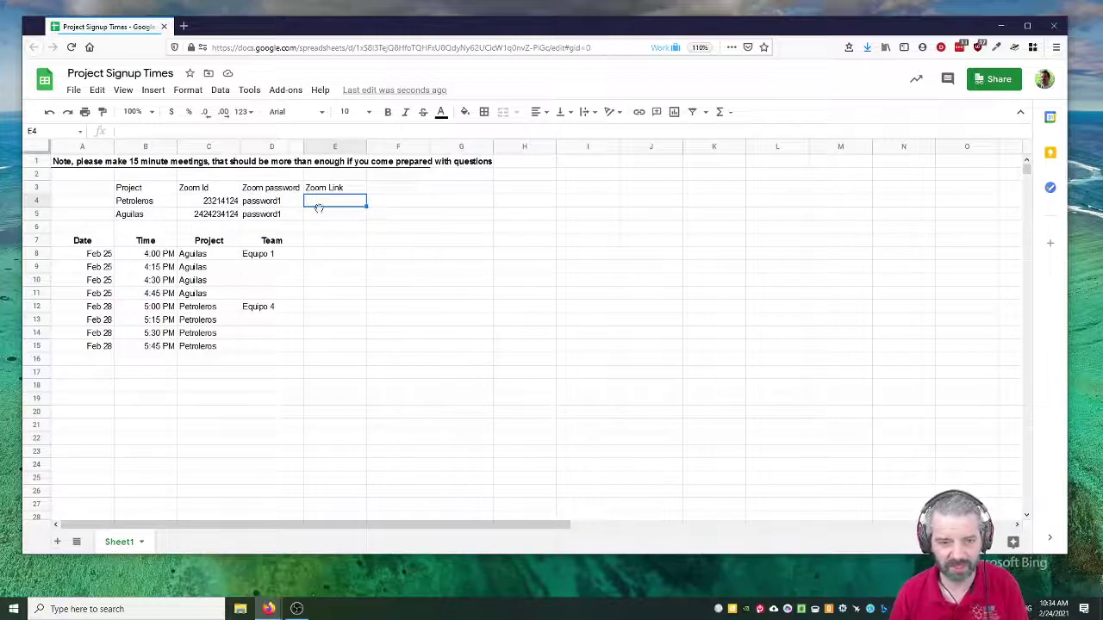
left_click(221, 207)
left_click(269, 207)
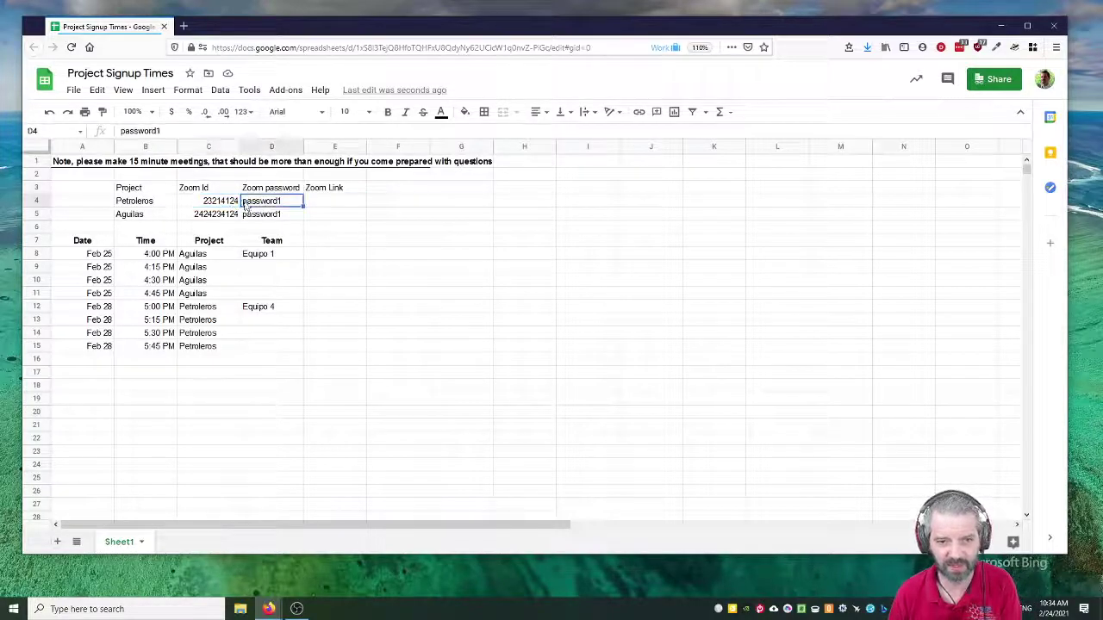
mouse_move(119, 188)
left_mouse_down()
mouse_move(340, 226)
mouse_move(380, 221)
left_mouse_up()
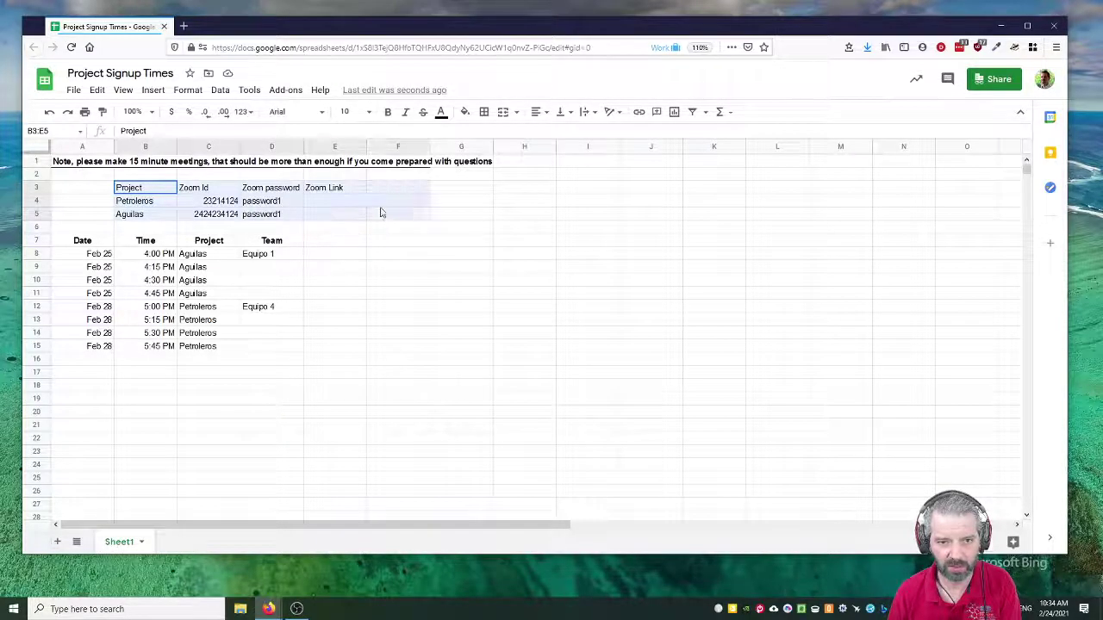
right_click(159, 191)
key("Escape")
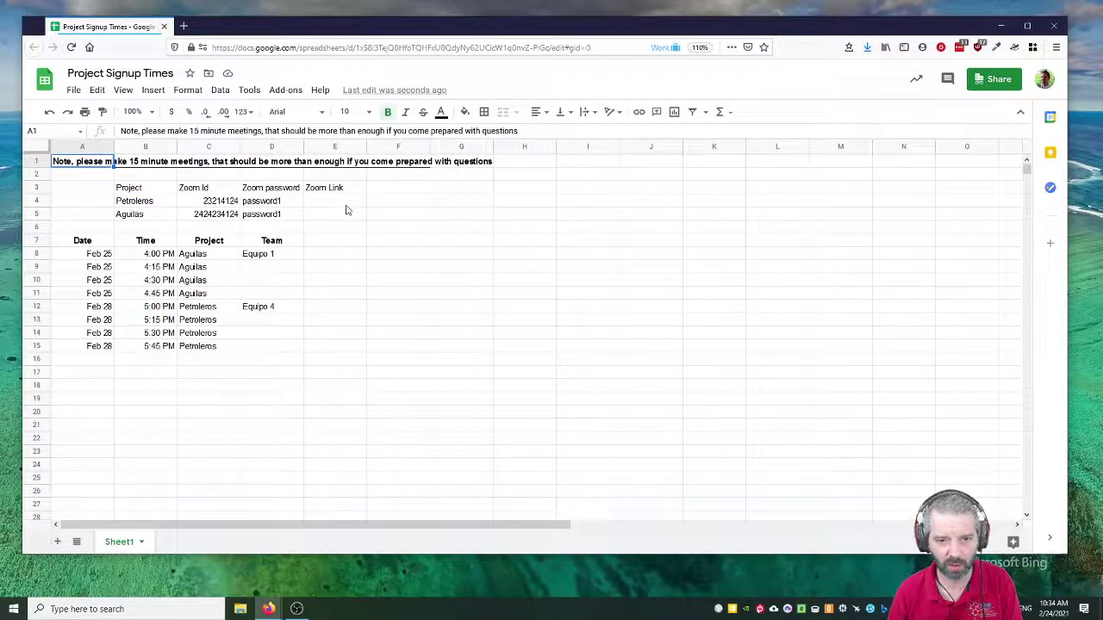
left_click(392, 217, "shift")
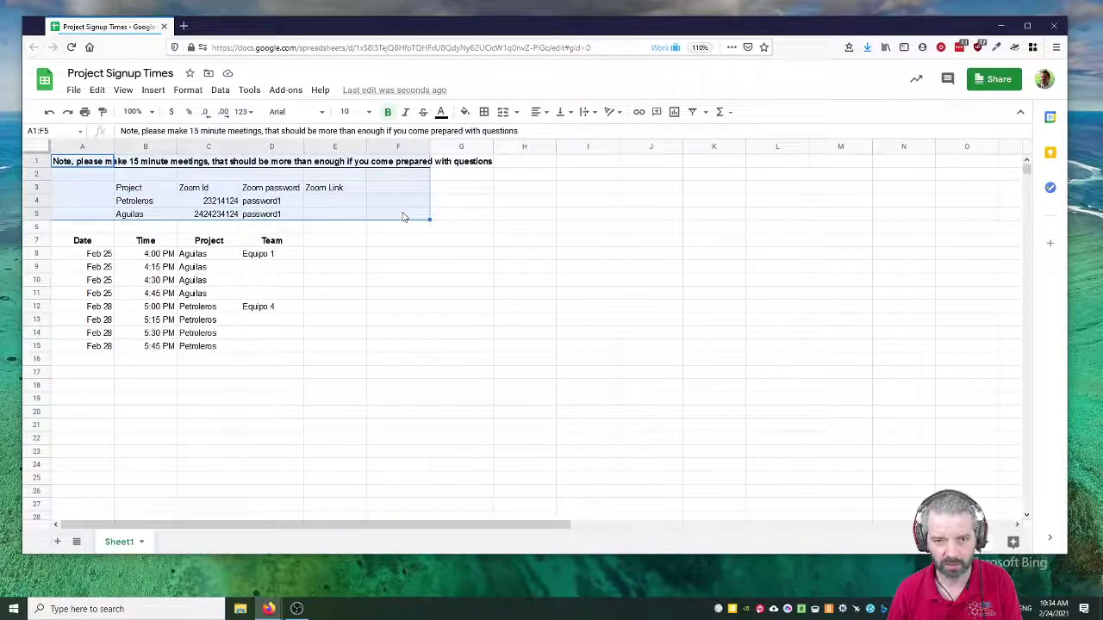
left_click(336, 214, "shift")
Protect A1:E5 with a read-only description naming a colleague, then go to its editing permissions.
right_click(336, 215)
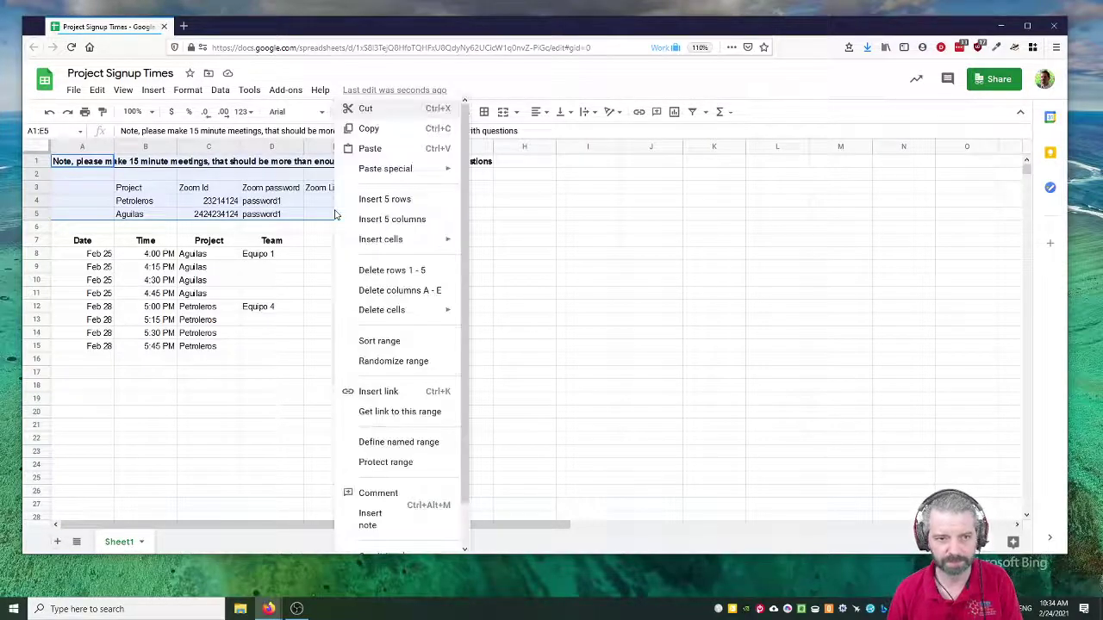
left_click(409, 464)
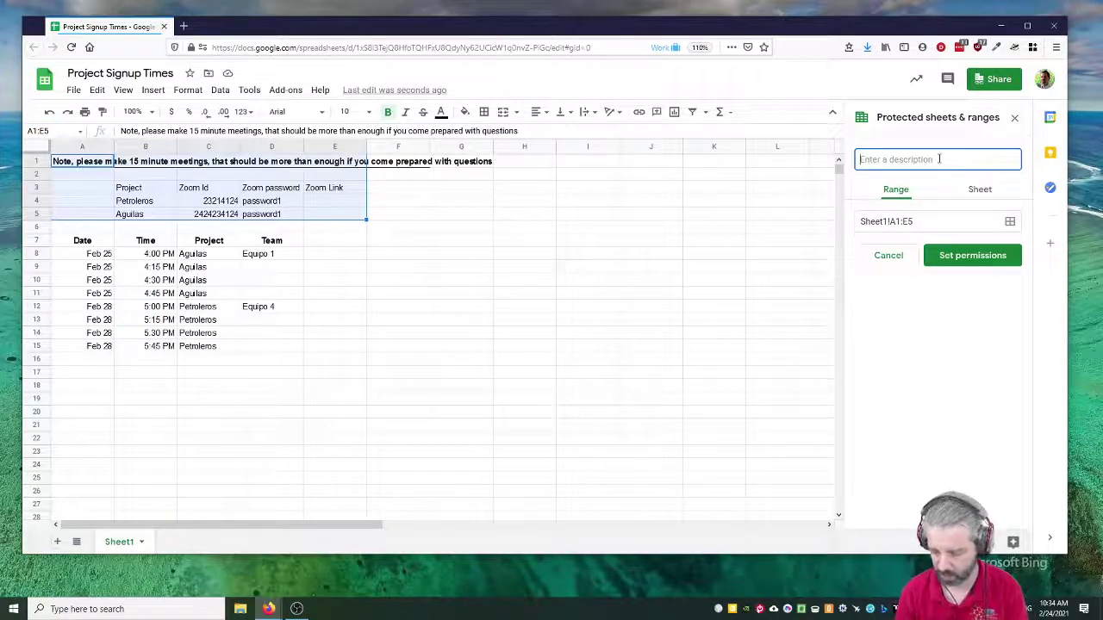
type("Read o")
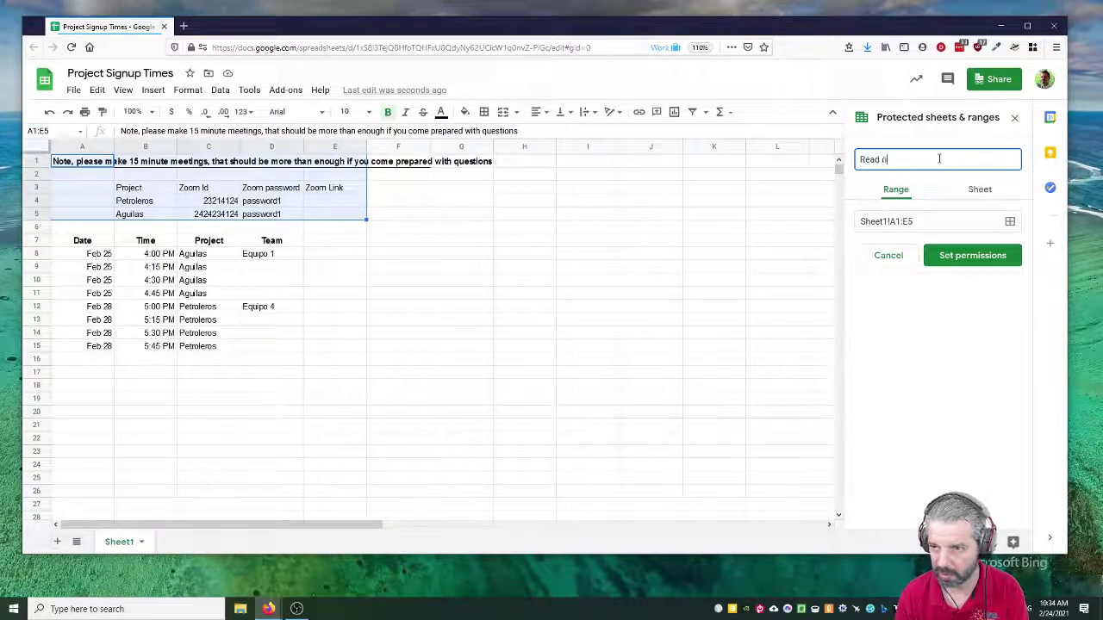
type("nly for Ken")
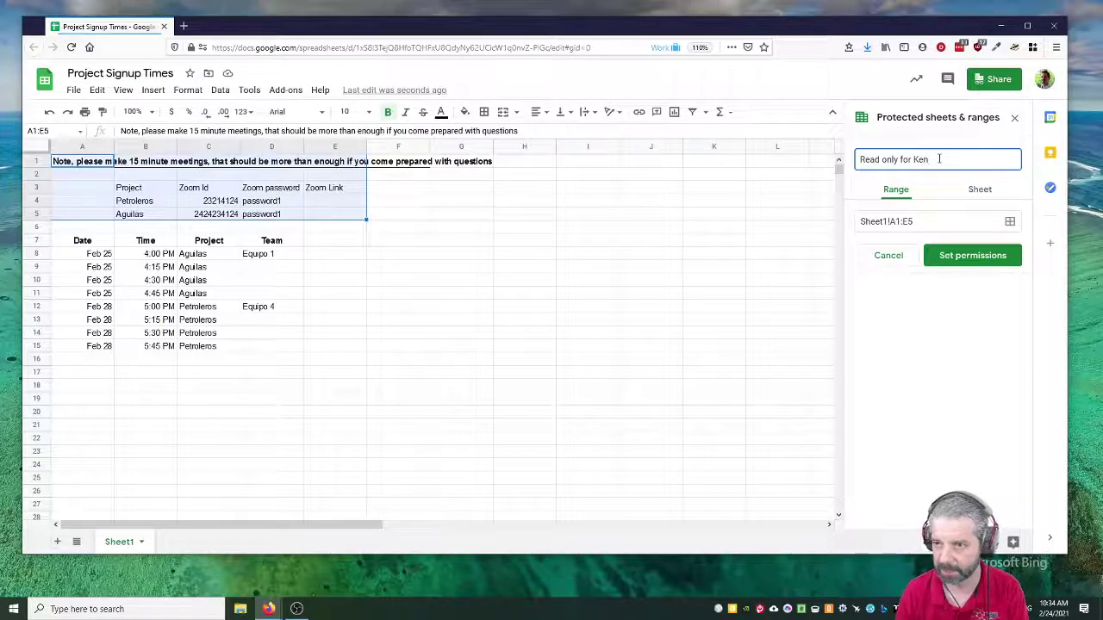
left_click(972, 255)
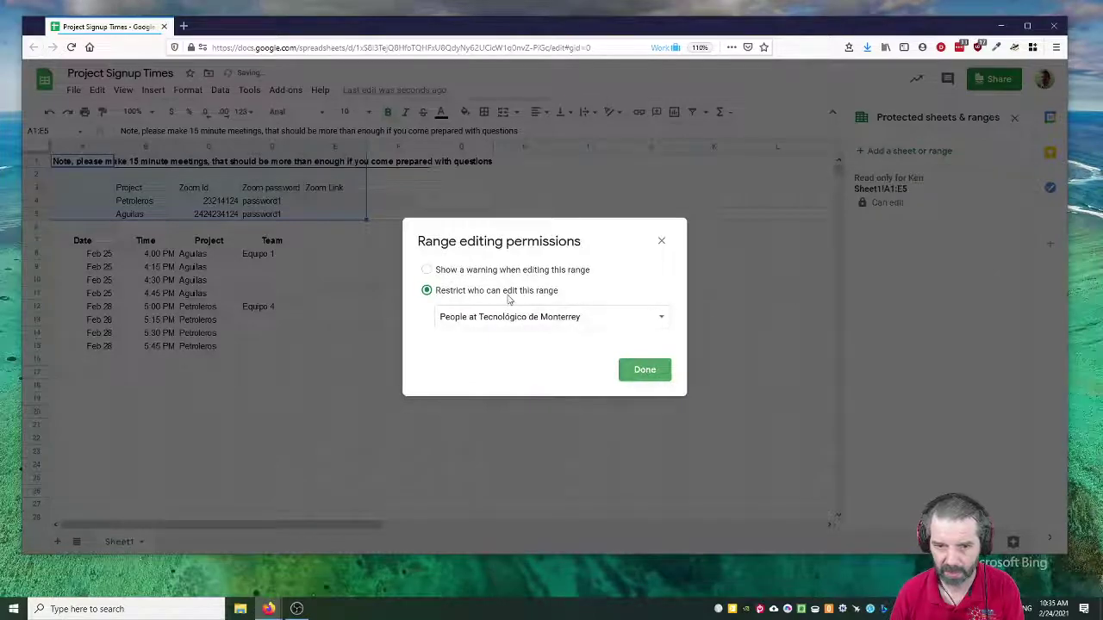
Restrict editing of A1:E5 to Only you and save the protection.
left_click(652, 319)
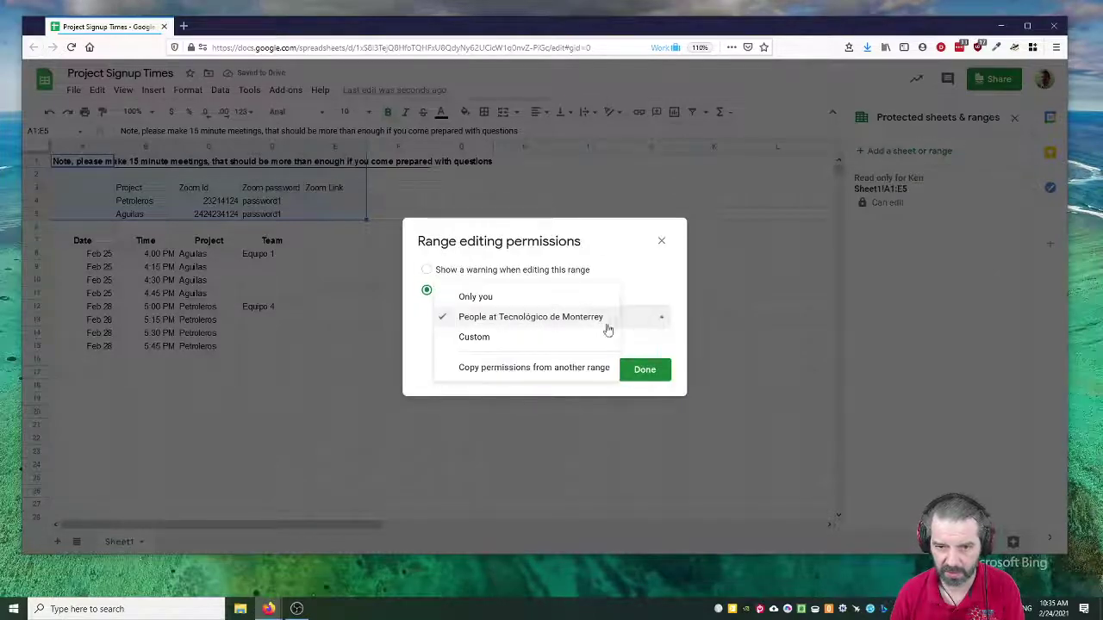
left_click(519, 304)
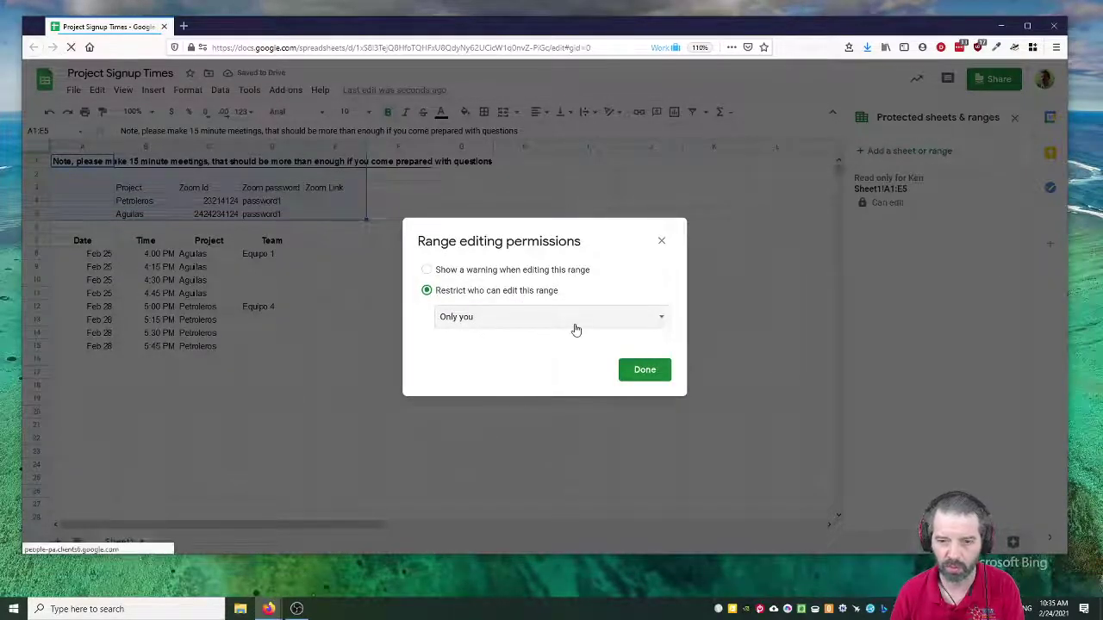
left_click(645, 369)
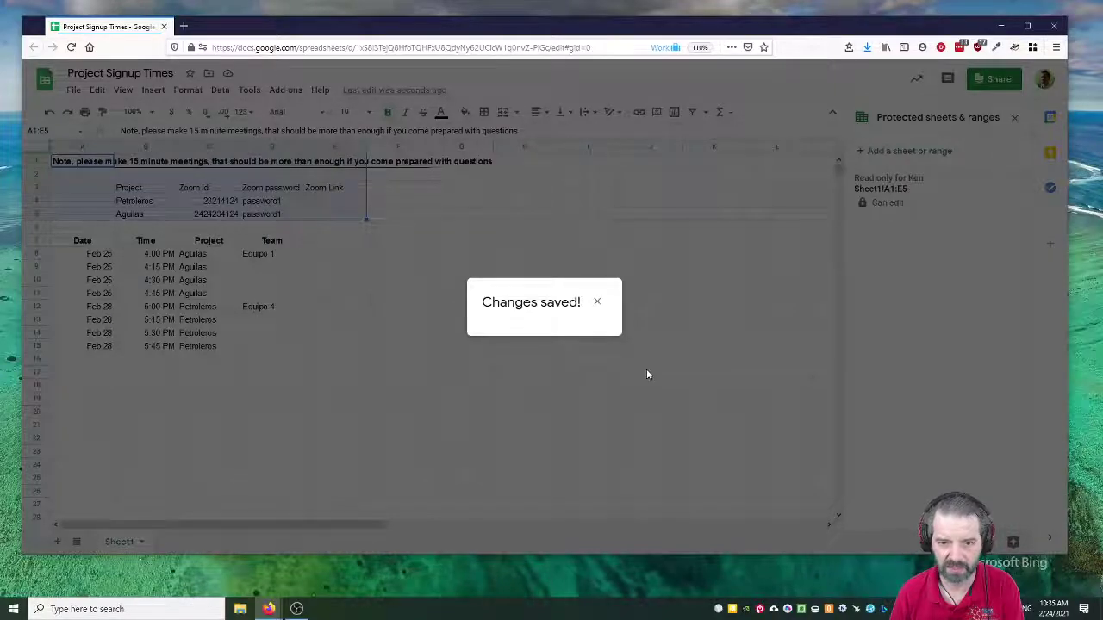